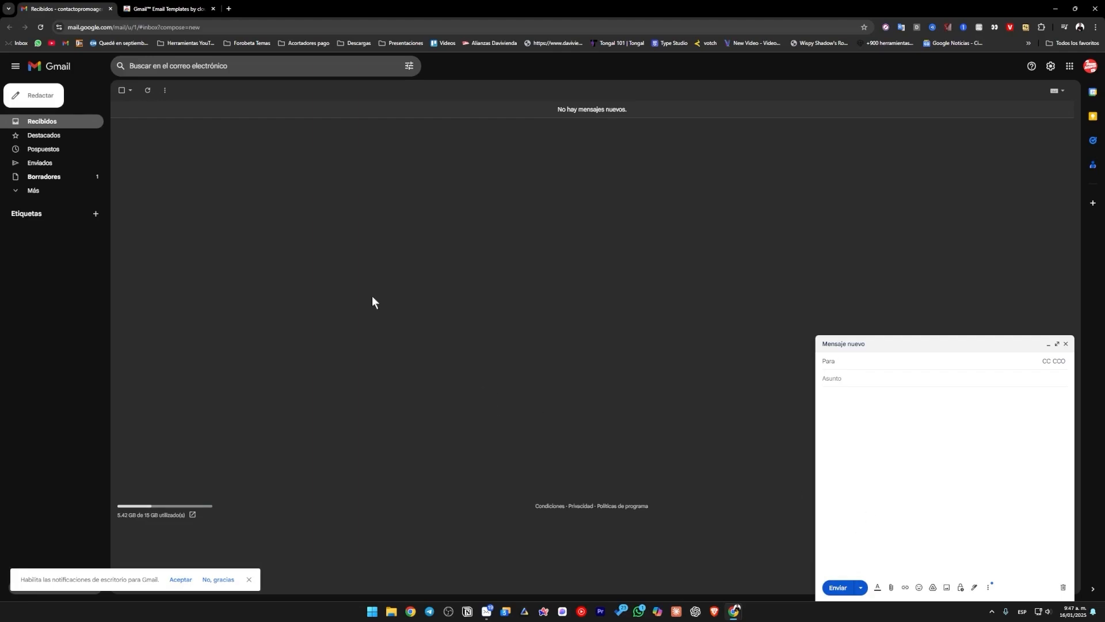
- Add the Gmail Email Templates by cloudHQ extension to Chrome from its Web Store page
left_click(149, 11)
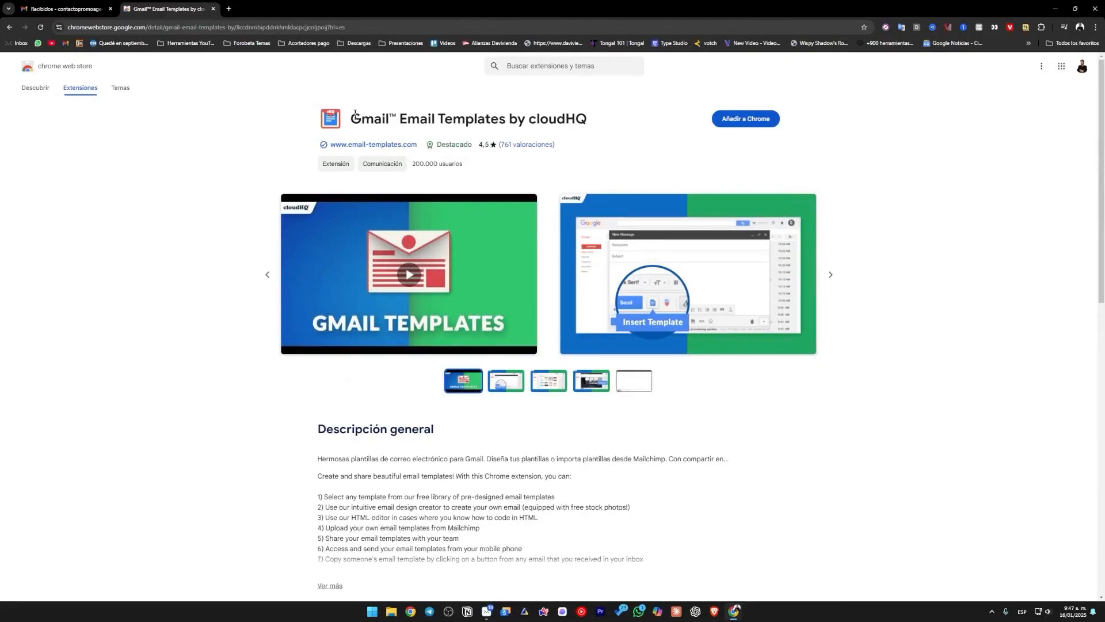
left_click_drag(356, 113, 577, 178)
left_click(674, 151)
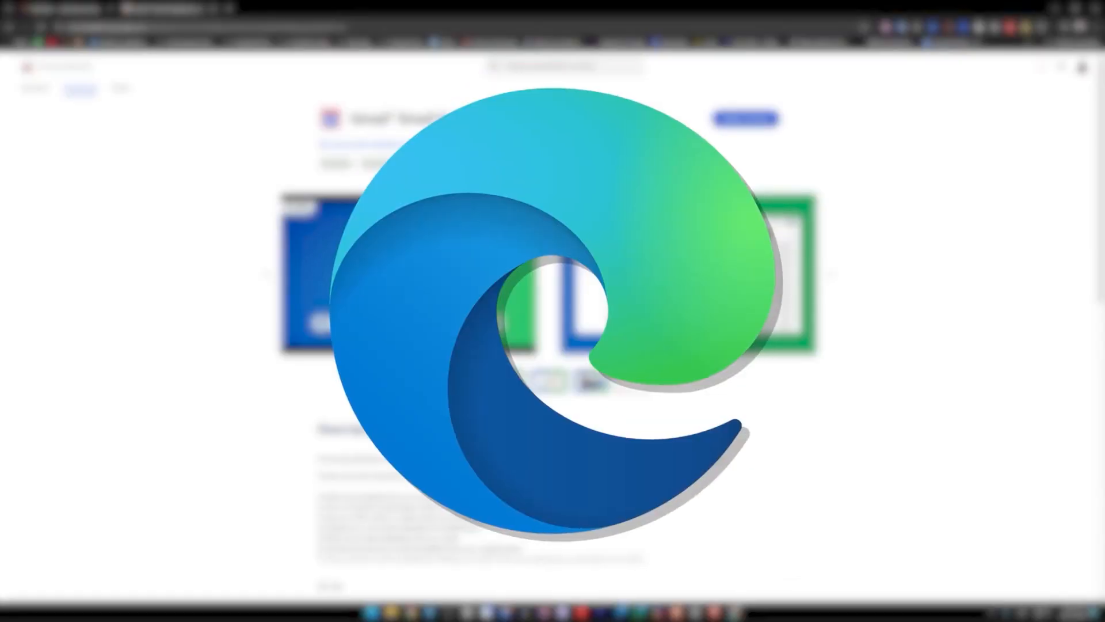
left_click_drag(343, 119, 443, 114)
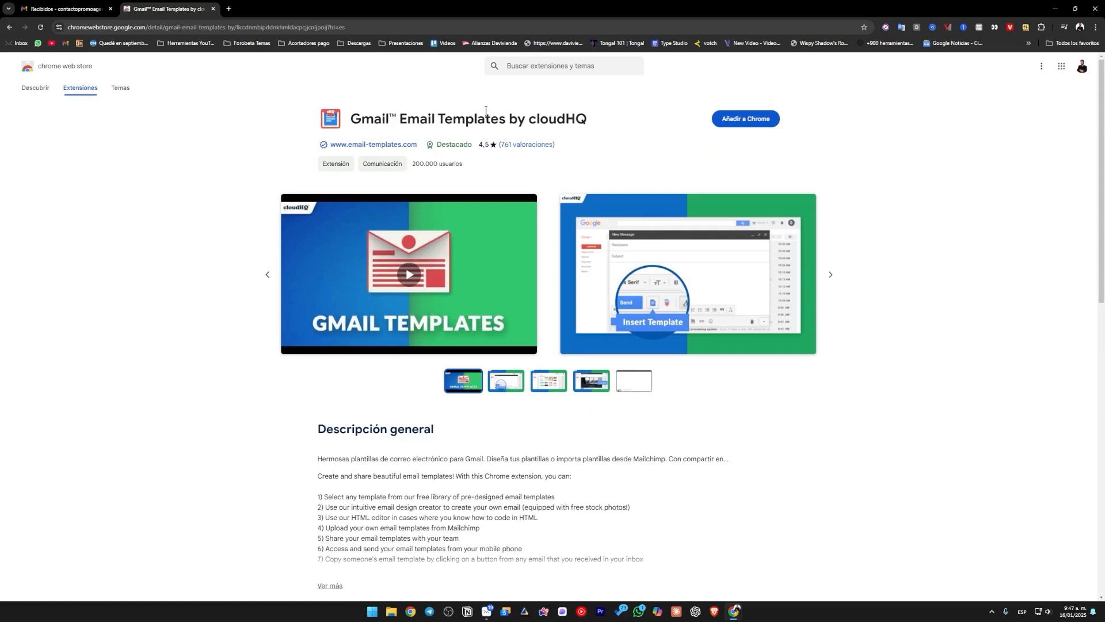
left_click(741, 124)
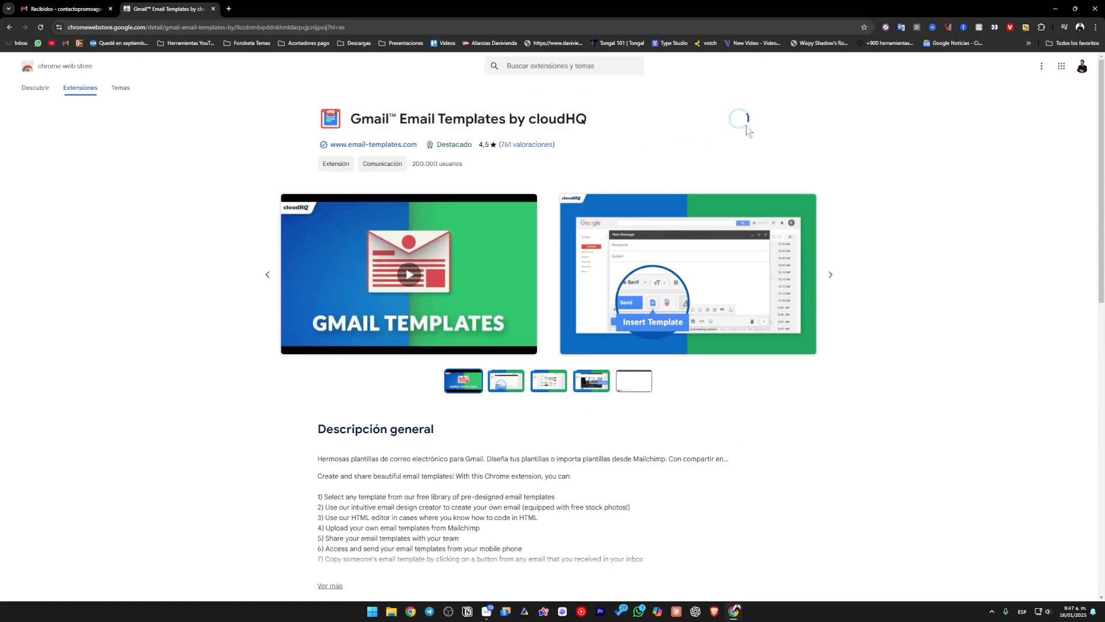
left_click(580, 115)
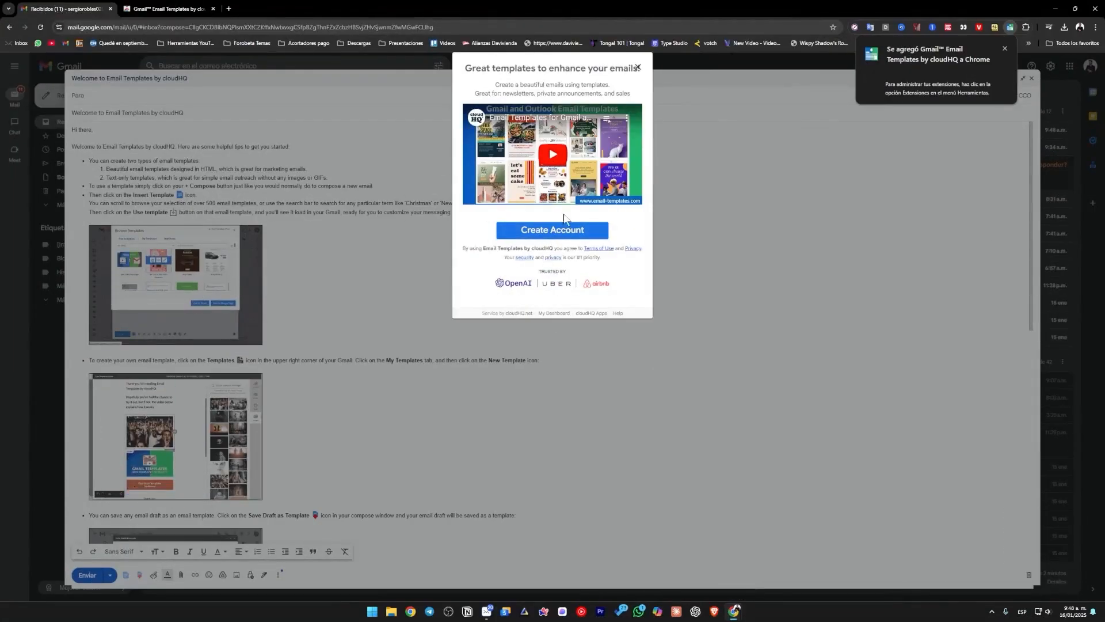
- Create a cloudHQ account by signing in with the contact Google account
left_click(540, 234)
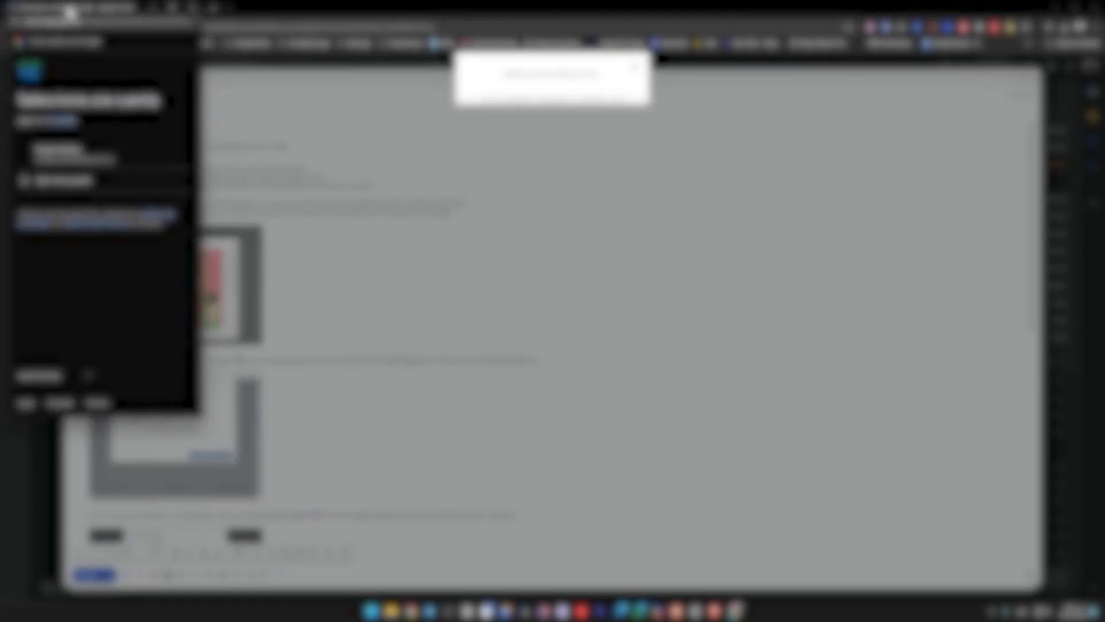
left_click_drag(58, 9, 298, 55)
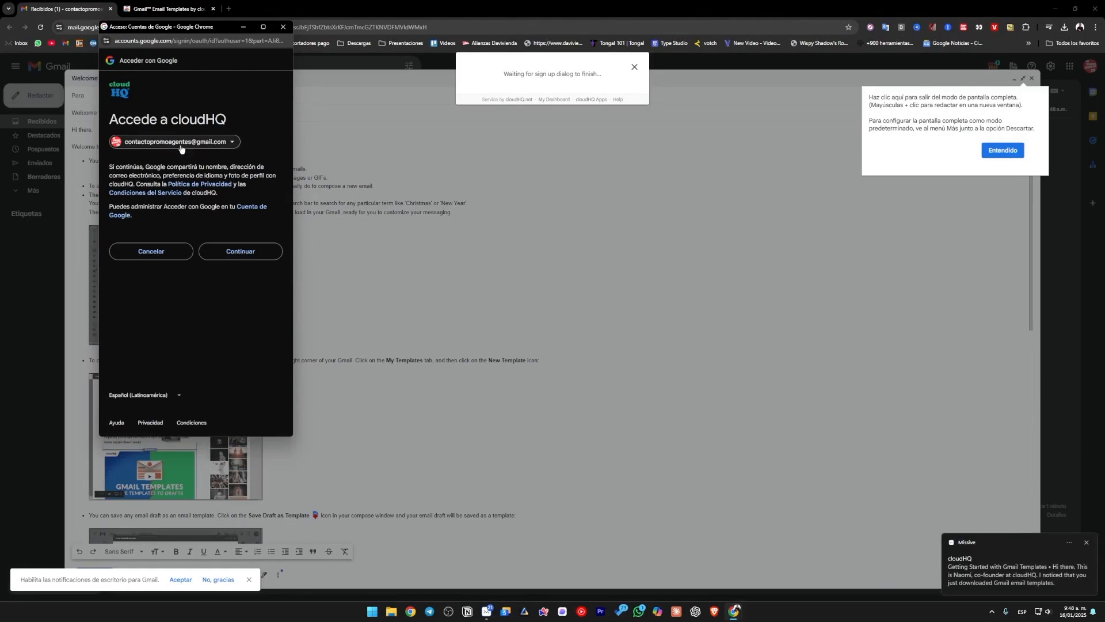
left_click(230, 256)
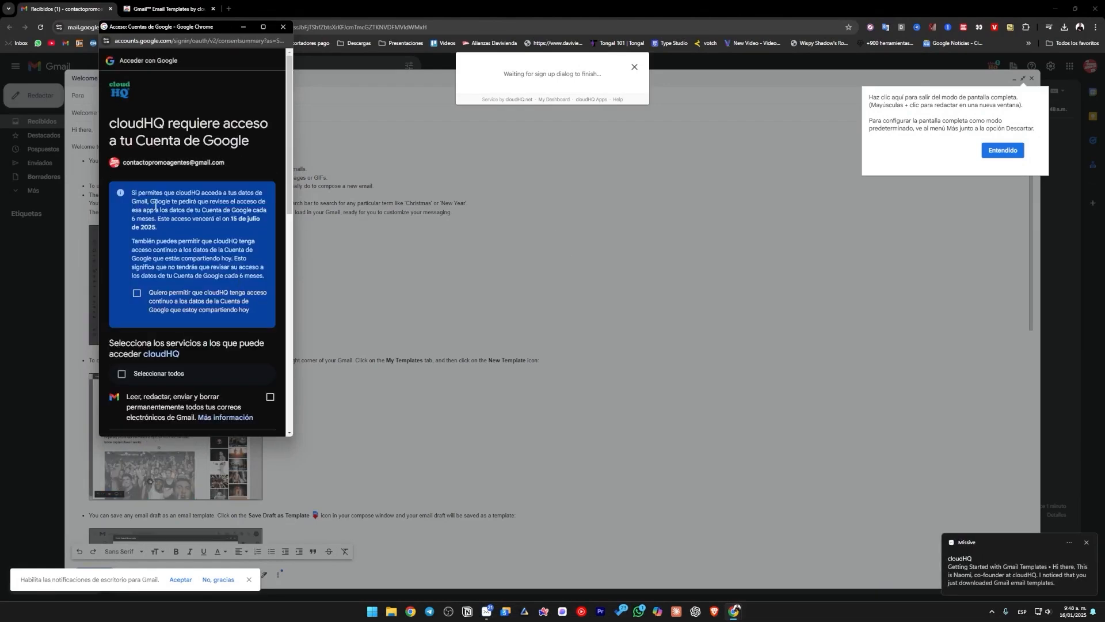
- Allow cloudHQ continuous access to the shared account data and select all the requested Gmail and Drive services
scroll(167, 156, "down", 1)
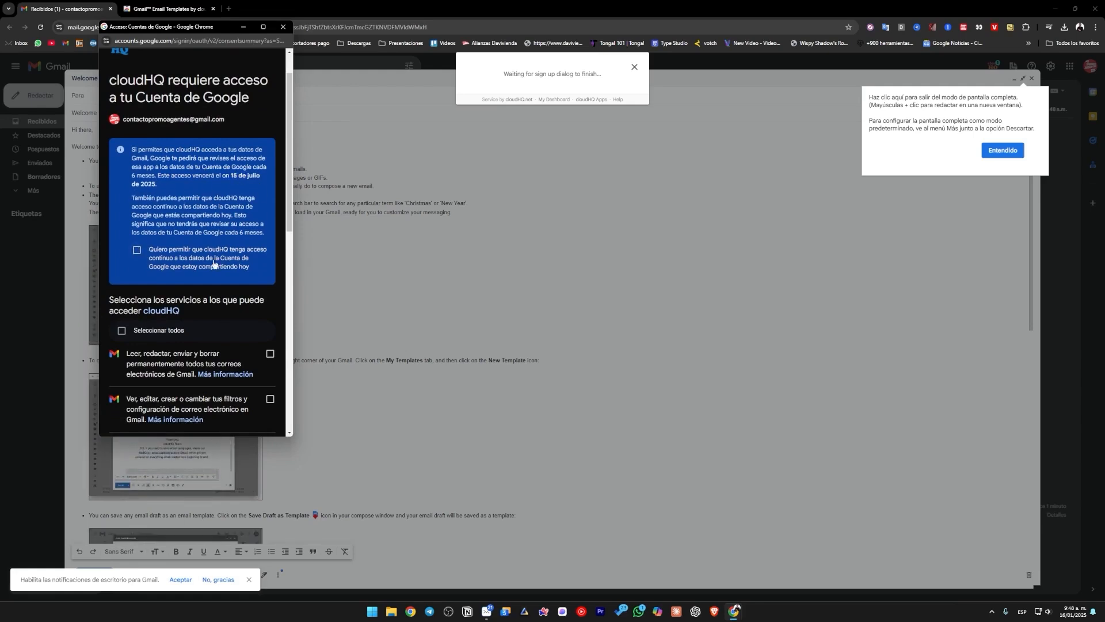
left_click(137, 251)
left_click(132, 332)
scroll(173, 259, "down", 2)
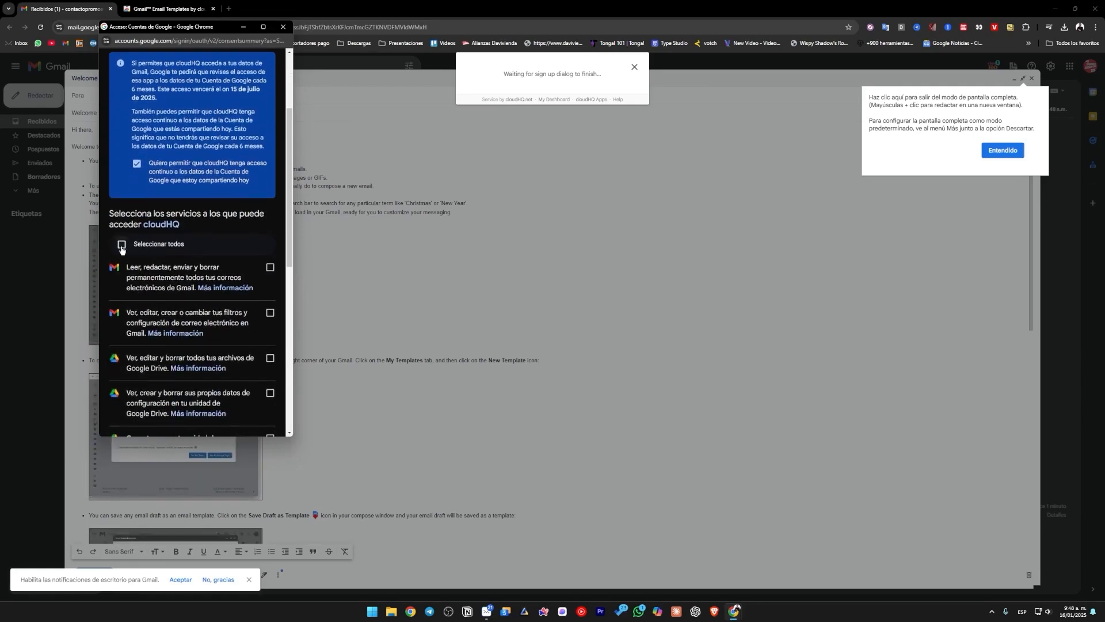
scroll(187, 298, "down", 2)
scroll(139, 187, "up", 1)
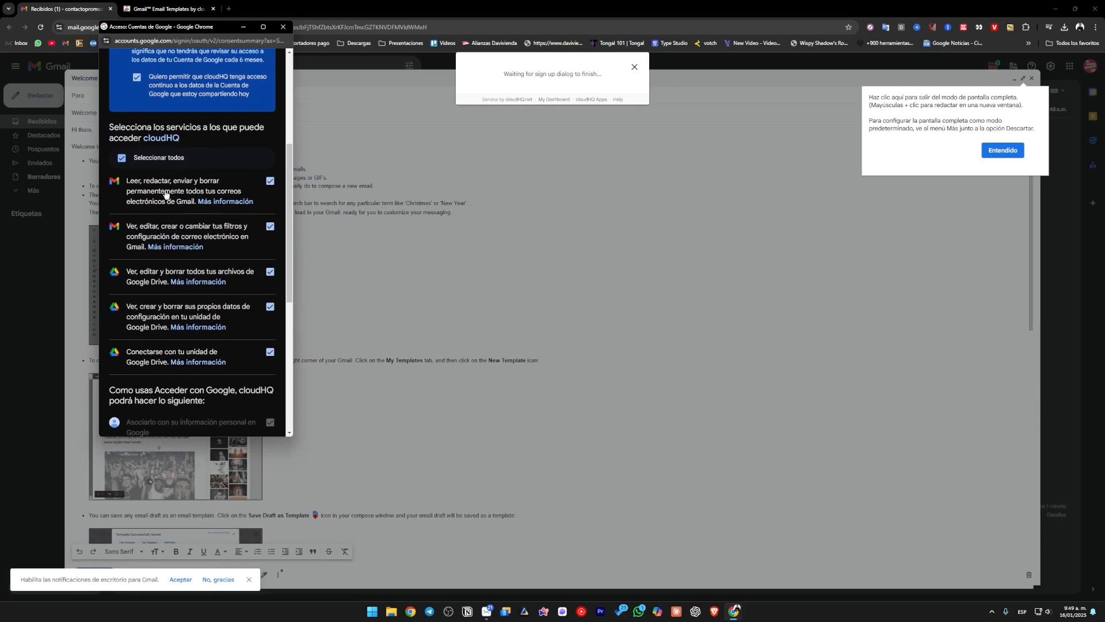
- Review the requested Gmail, Drive and personal-information permissions and grant cloudHQ the access
scroll(227, 199, "up", 1)
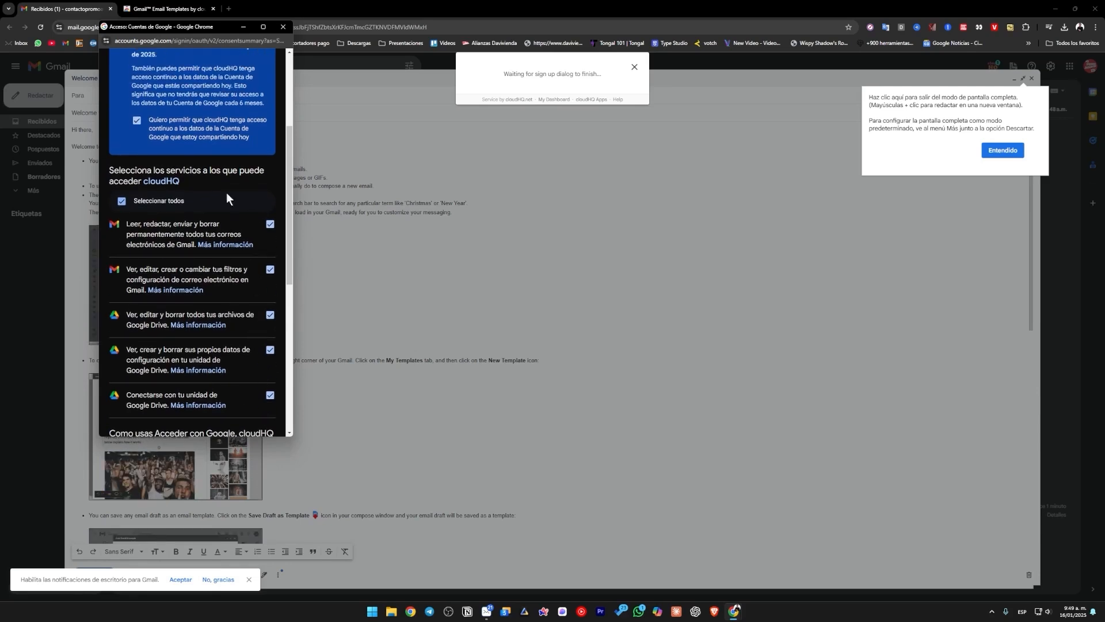
scroll(236, 280, "down", 1)
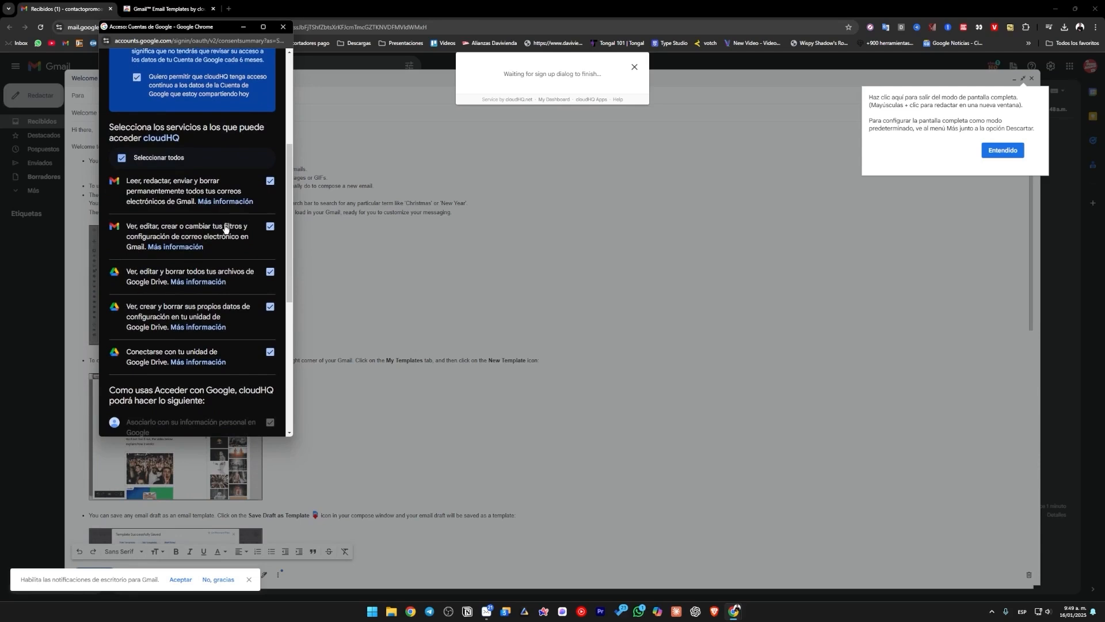
scroll(238, 256, "down", 1)
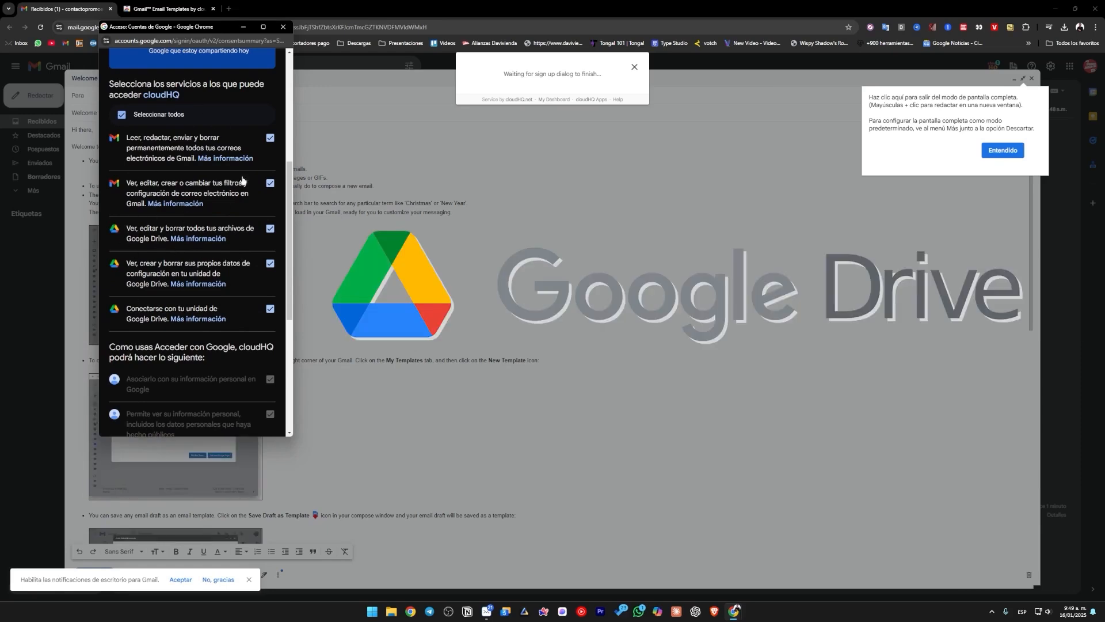
scroll(243, 206, "down", 2)
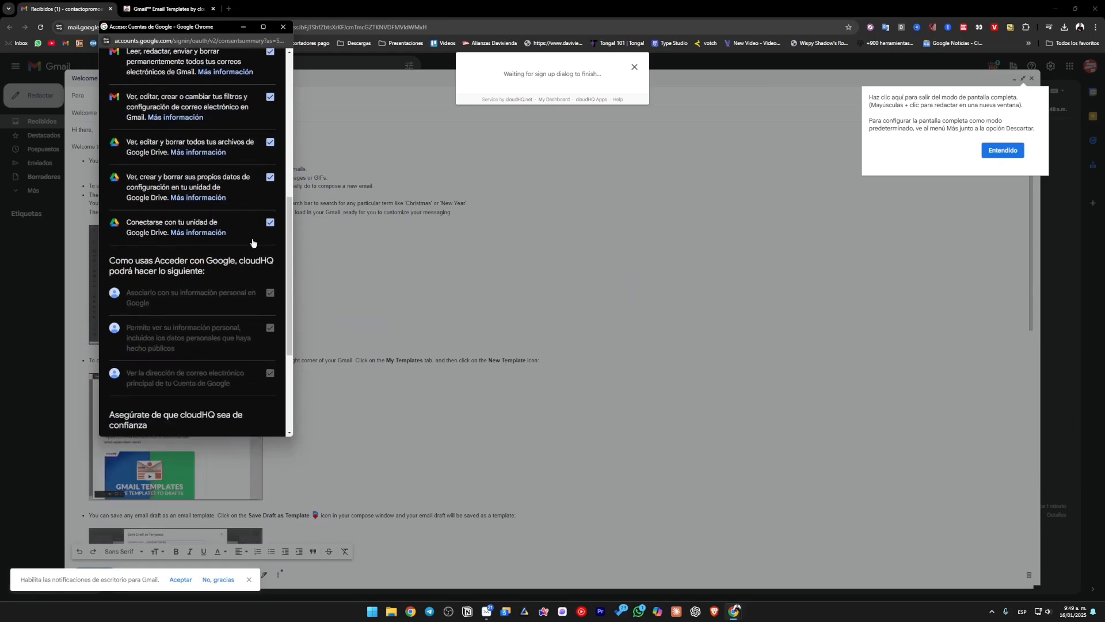
left_click_drag(288, 237, 279, 323)
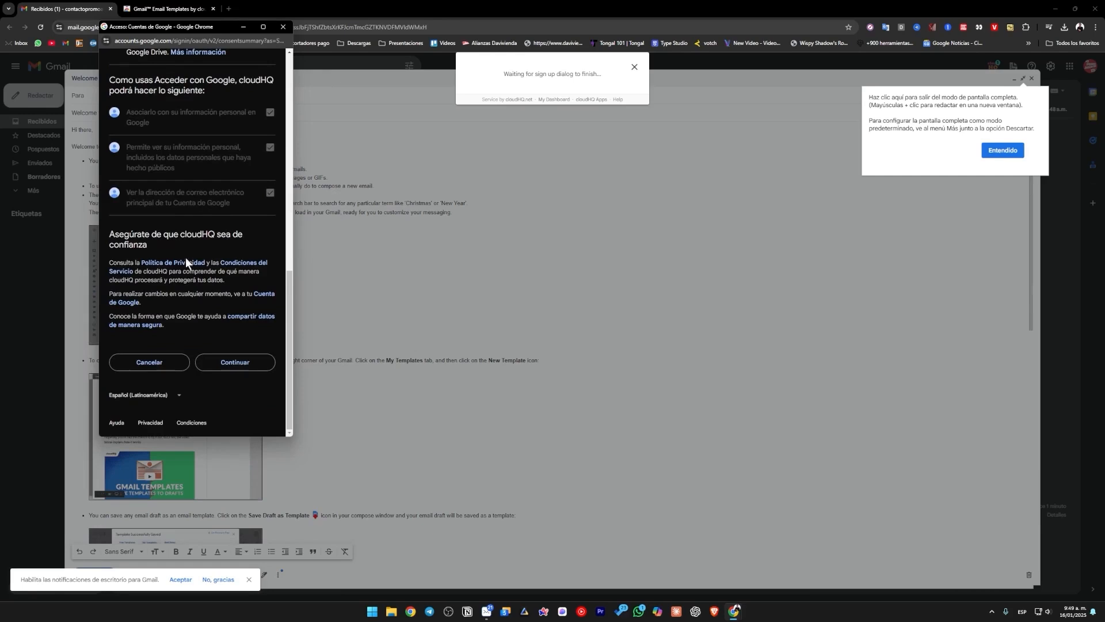
left_click(243, 365)
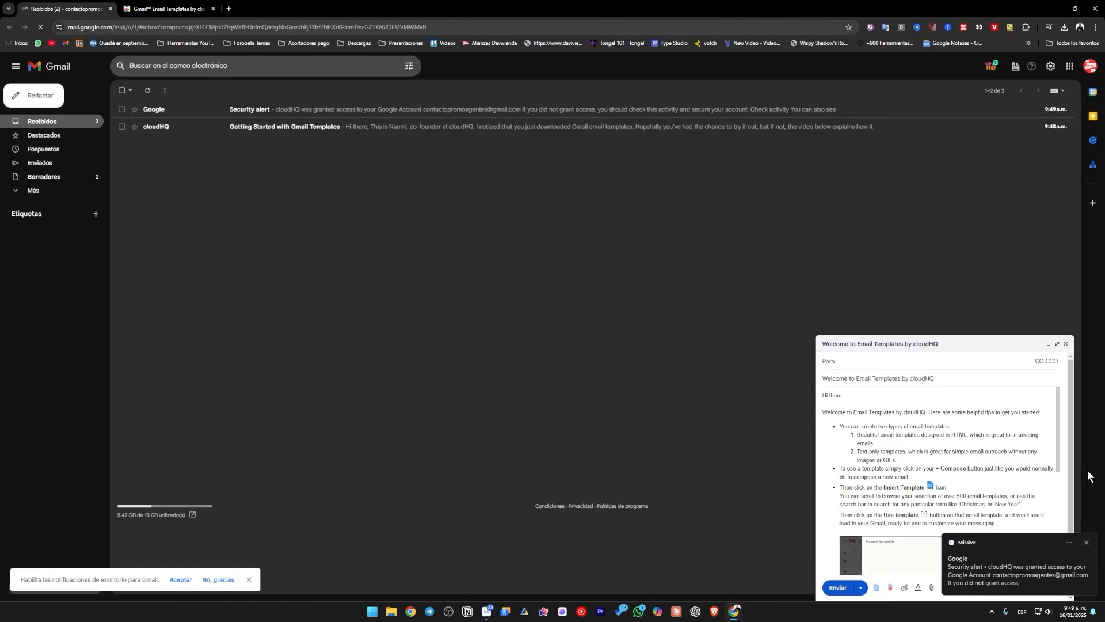
- Skim the "Welcome to Email Templates by cloudHQ" draft from start to end and close it
scroll(957, 475, "down", 10)
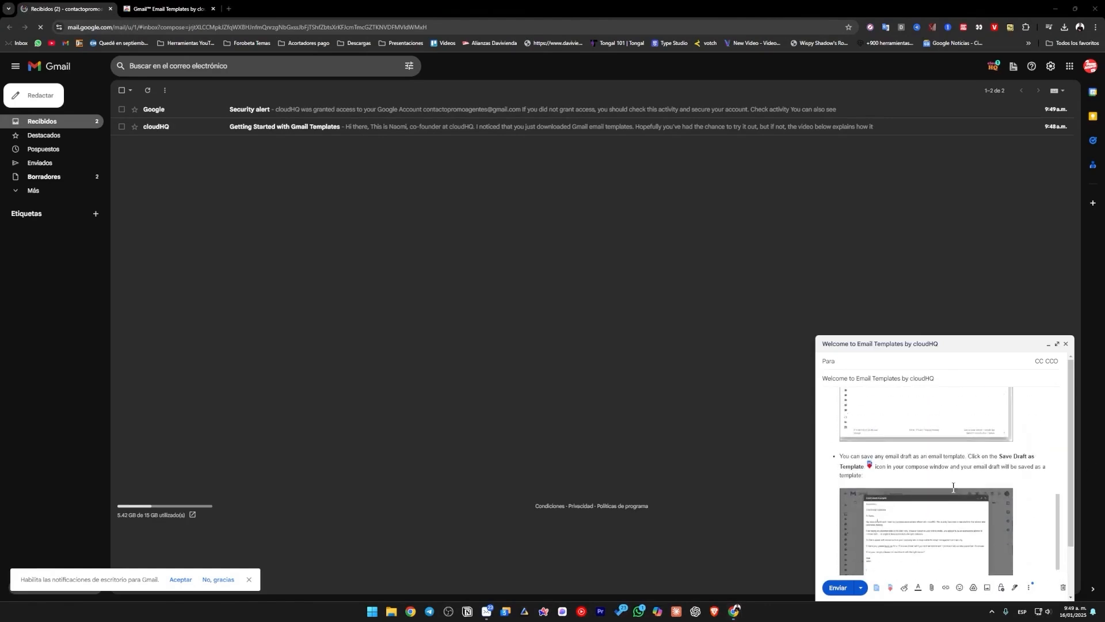
scroll(957, 474, "down", 2)
left_click(1086, 535)
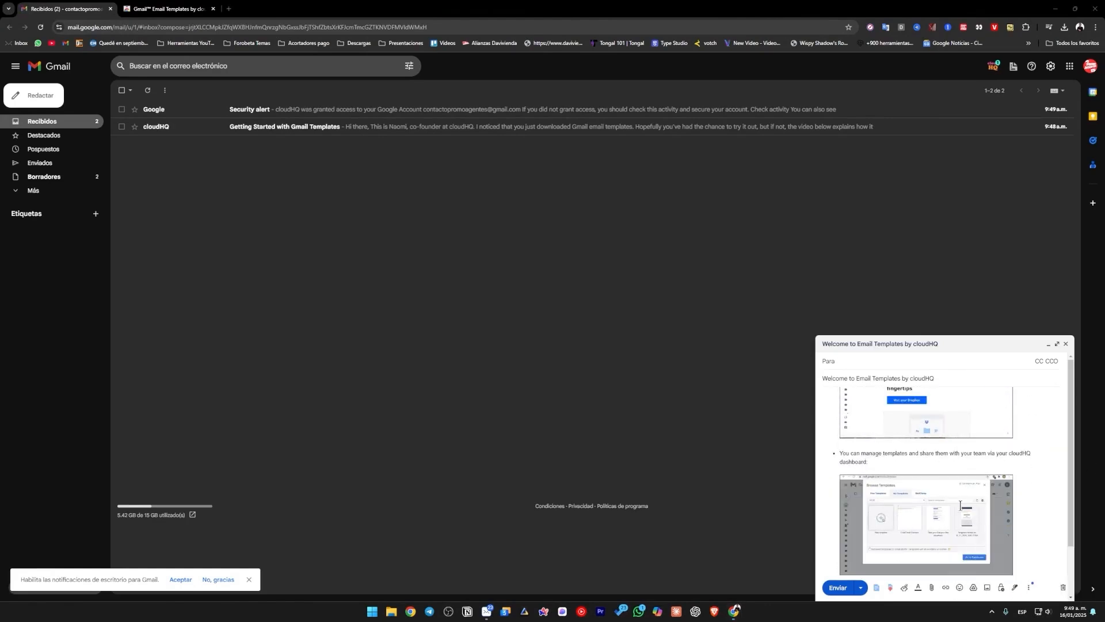
scroll(967, 490, "up", 5)
left_click(967, 490)
scroll(967, 489, "up", 6)
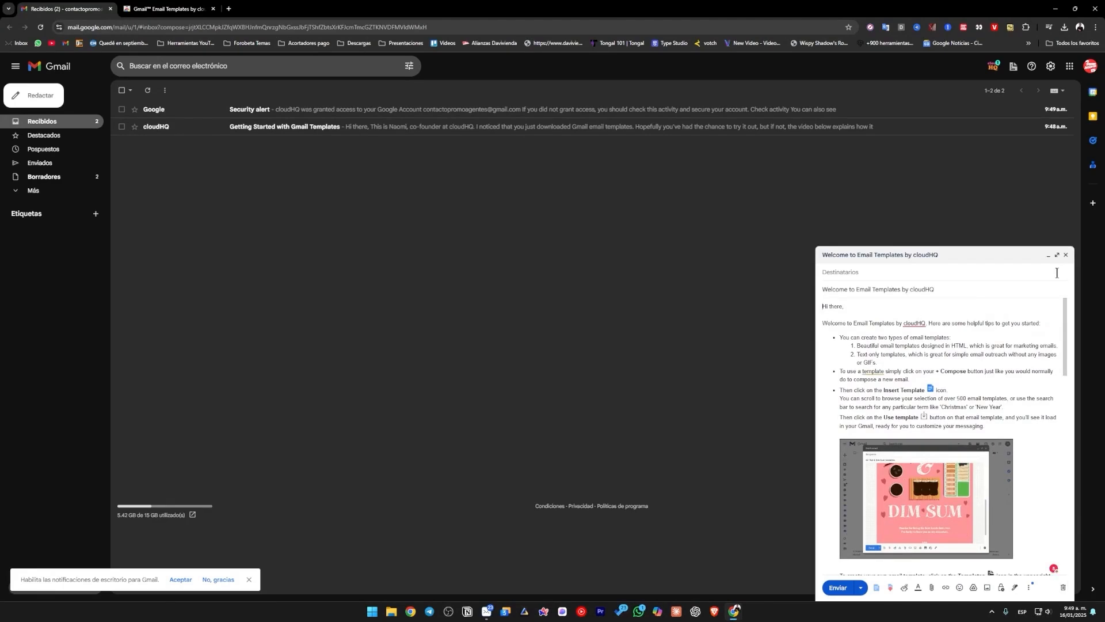
left_click(1066, 254)
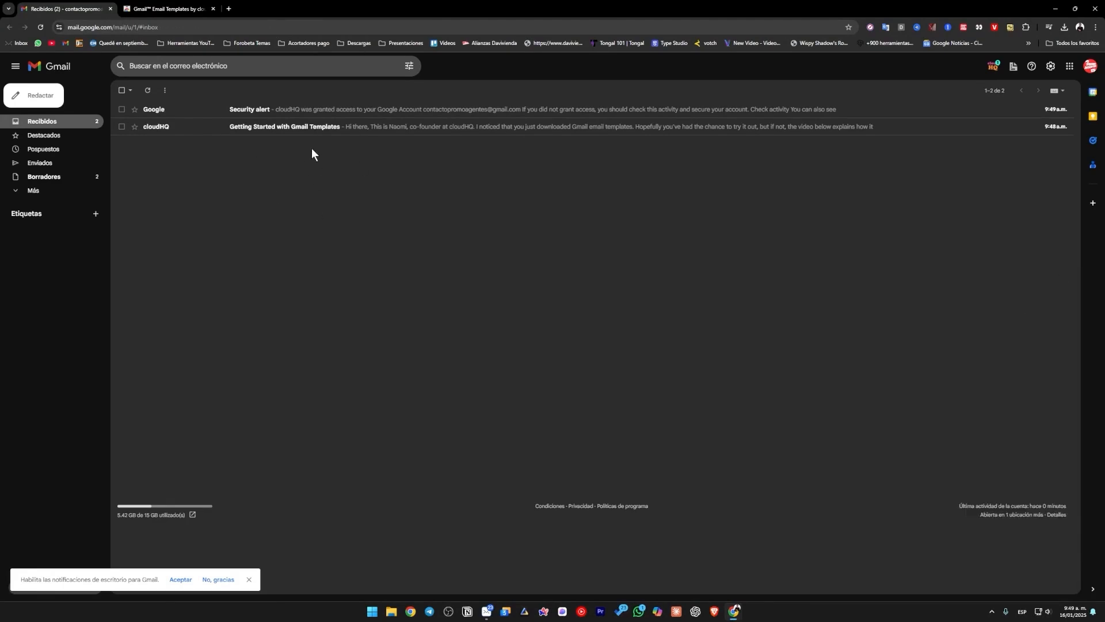
- Open the template browser from a new message and check its MailChimp, HubSpot and Gmail Drafts sources before returning to the free templates
left_click(41, 103)
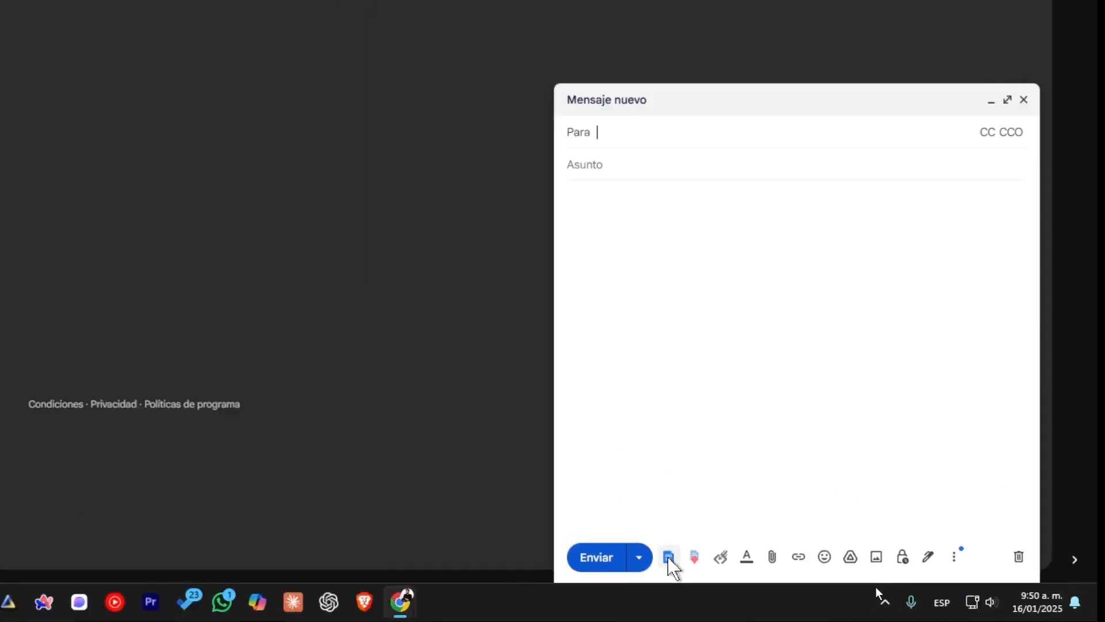
left_click(669, 557)
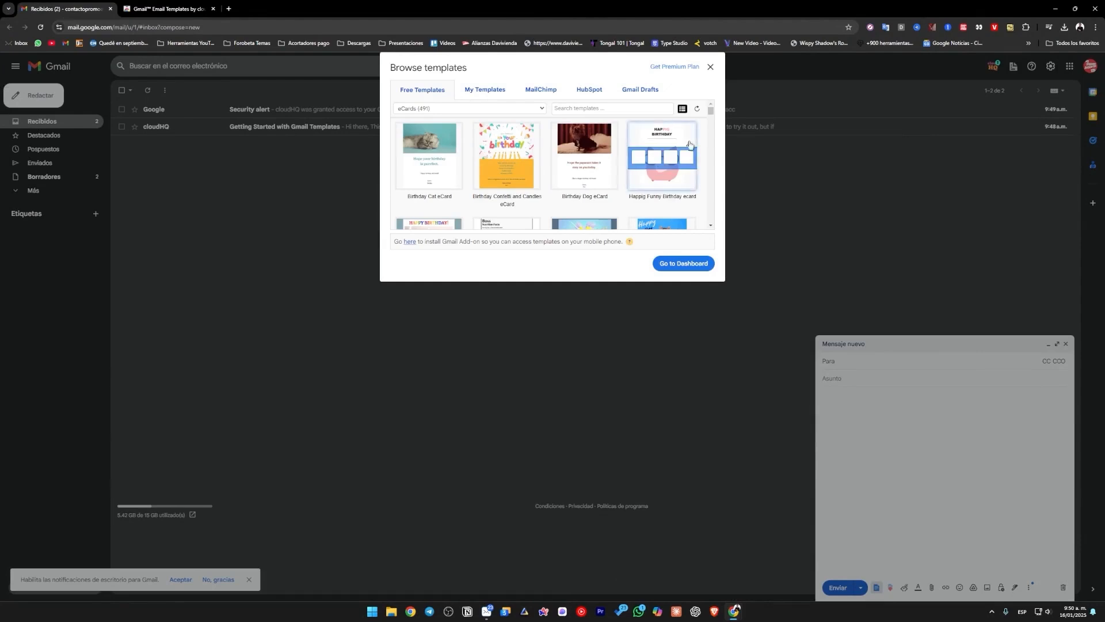
left_click(545, 94)
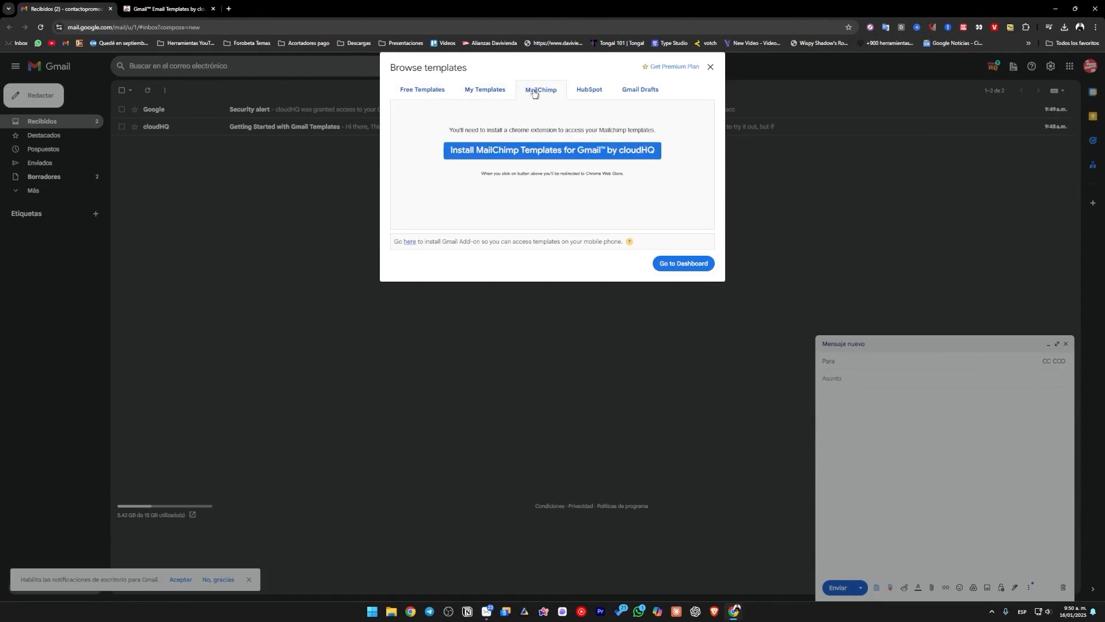
left_click(589, 92)
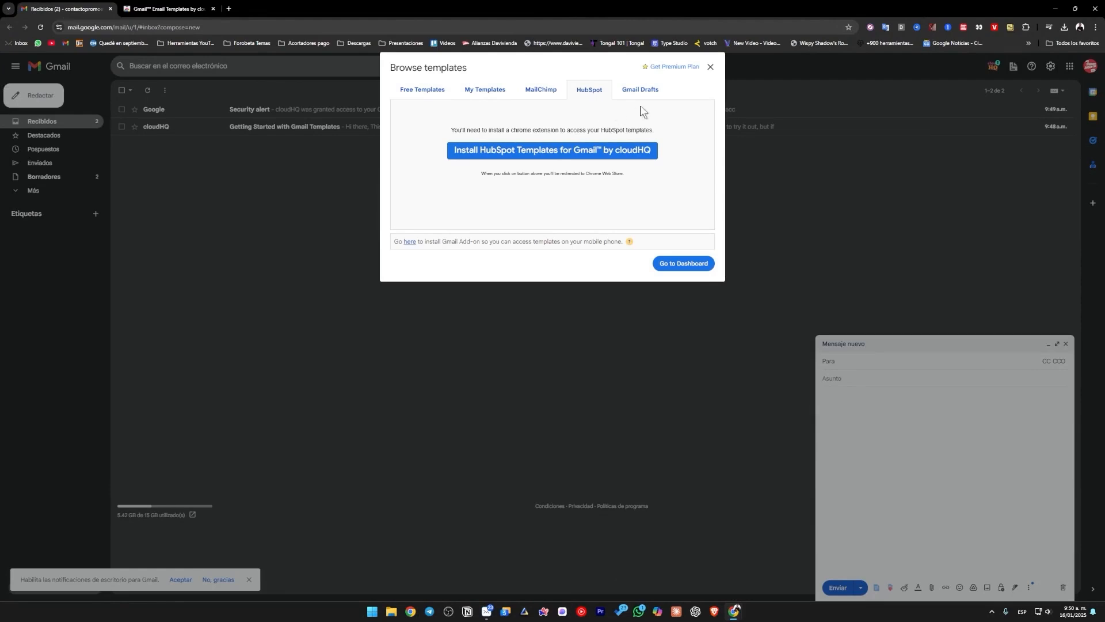
left_click(648, 92)
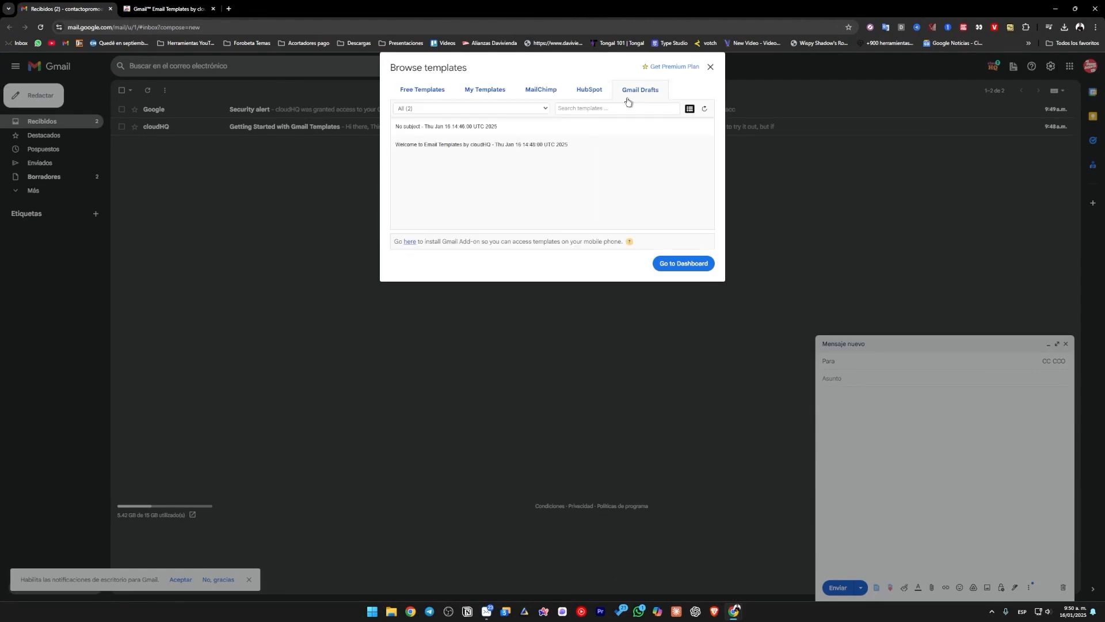
left_click(424, 92)
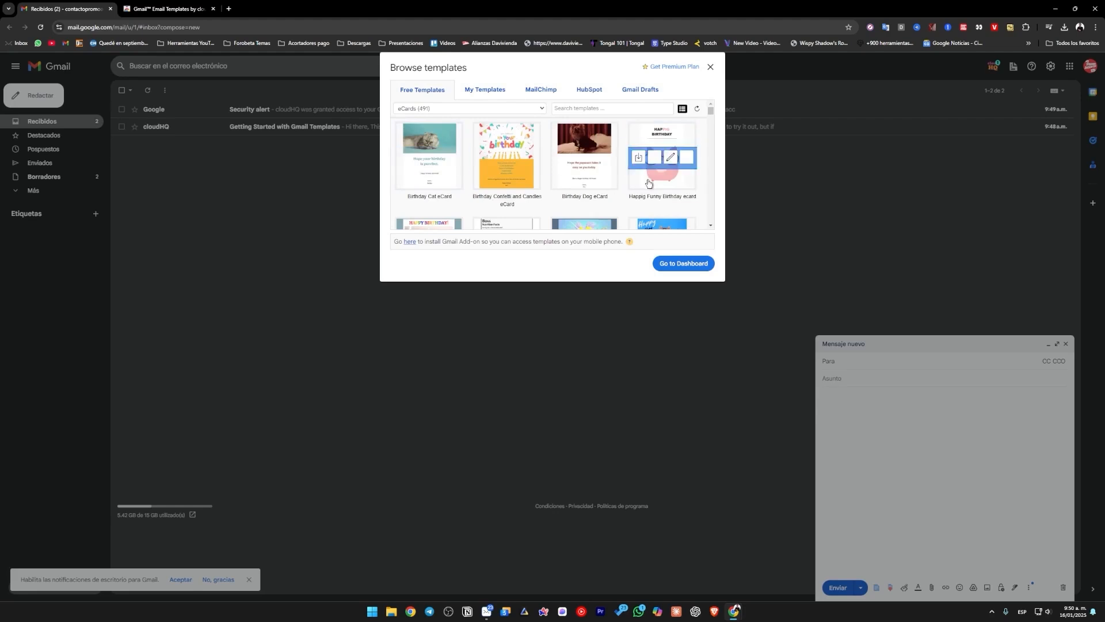
- Filter the free templates to the Business category and browse through the designs
scroll(587, 208, "down", 5)
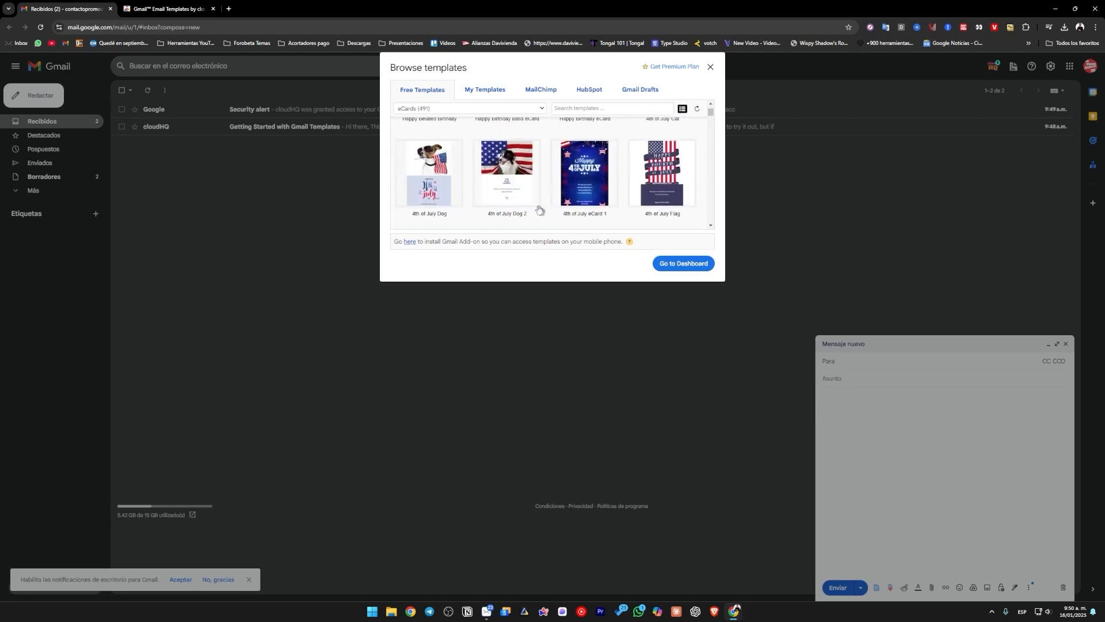
left_click(483, 108)
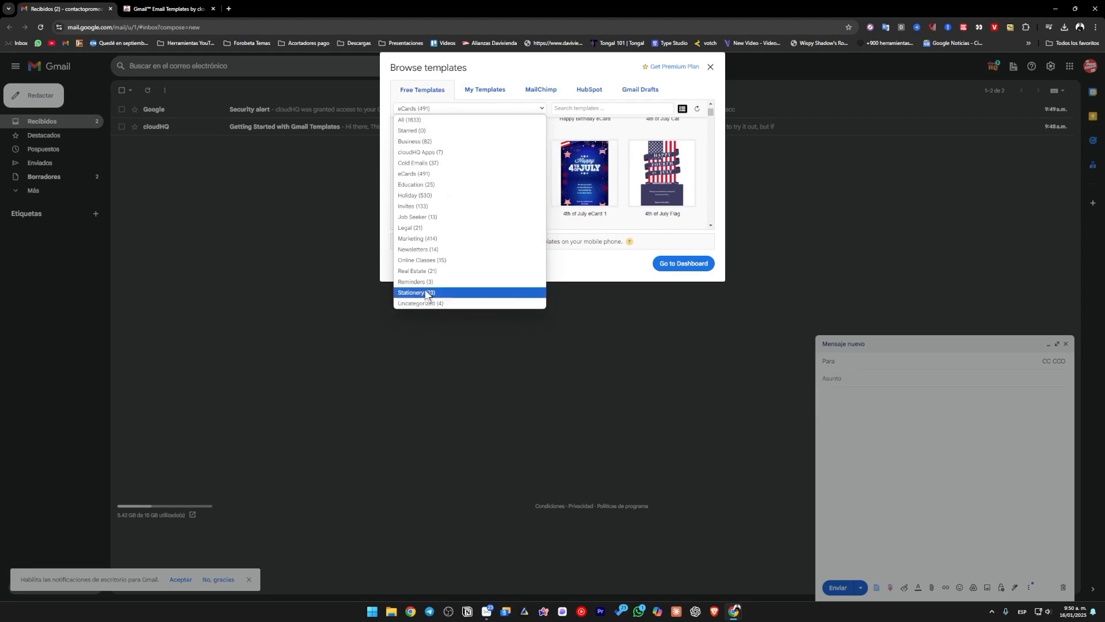
left_click(415, 141)
mouse_move(591, 184)
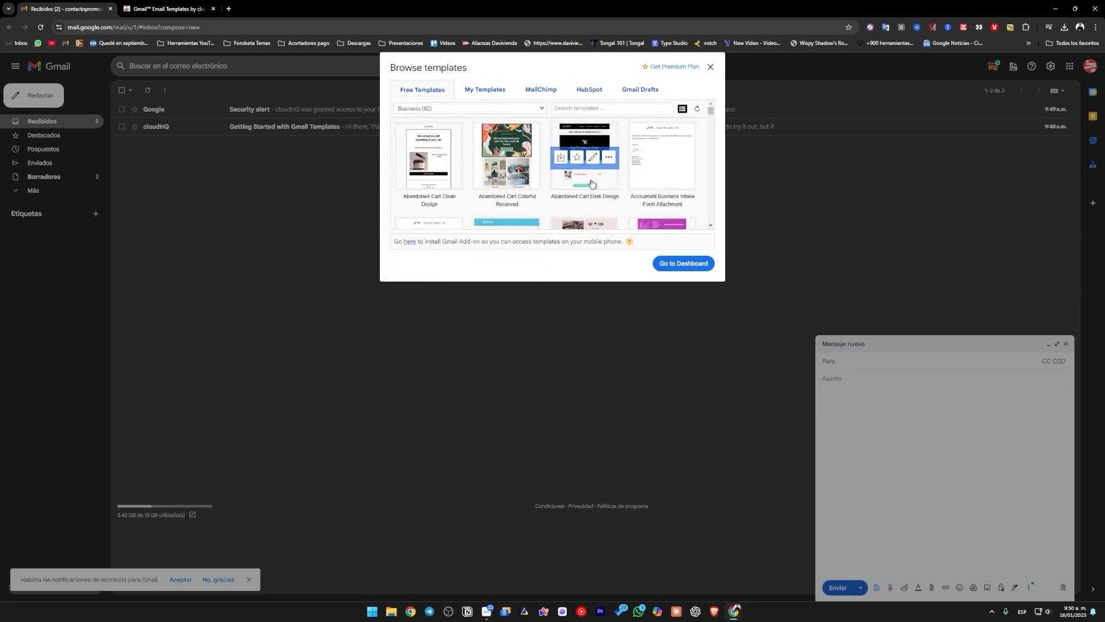
scroll(435, 167, "down", 3)
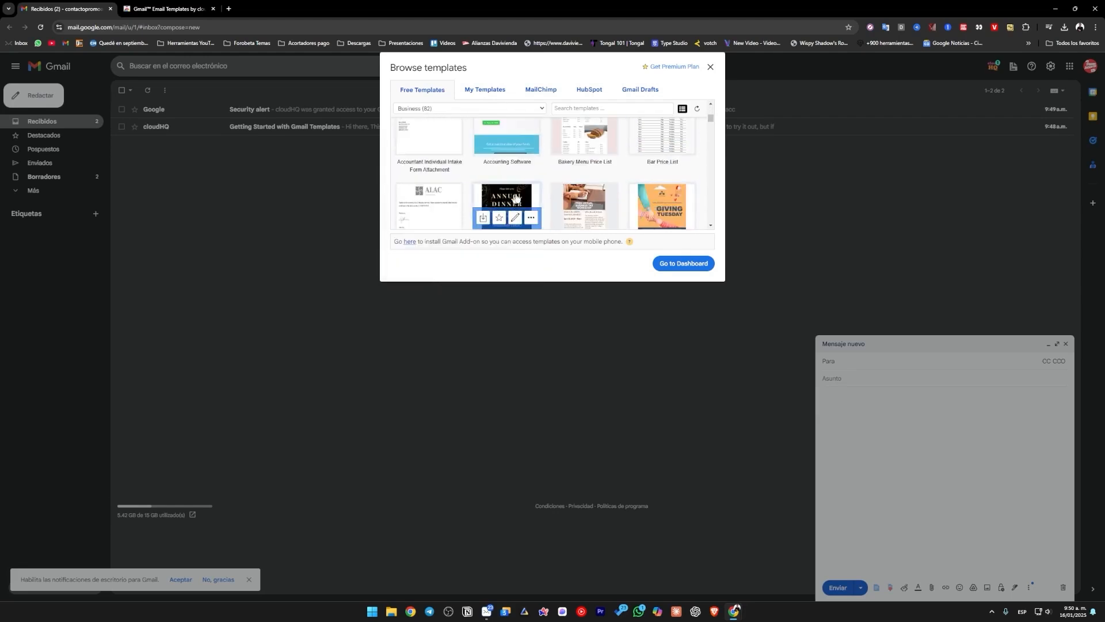
scroll(518, 224, "down", 5)
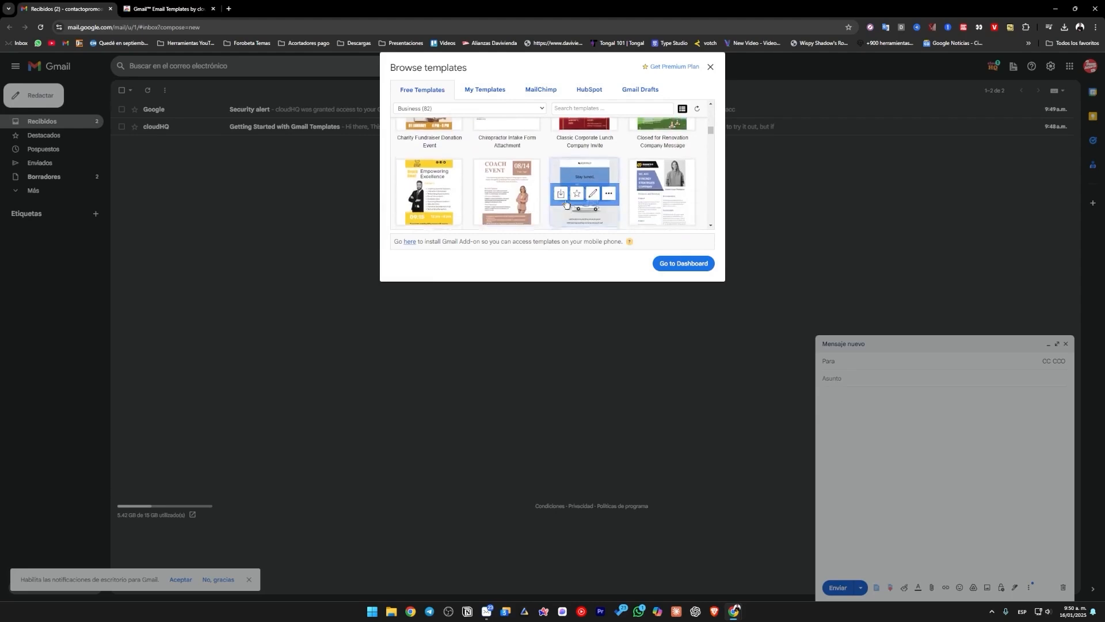
scroll(518, 208, "down", 5)
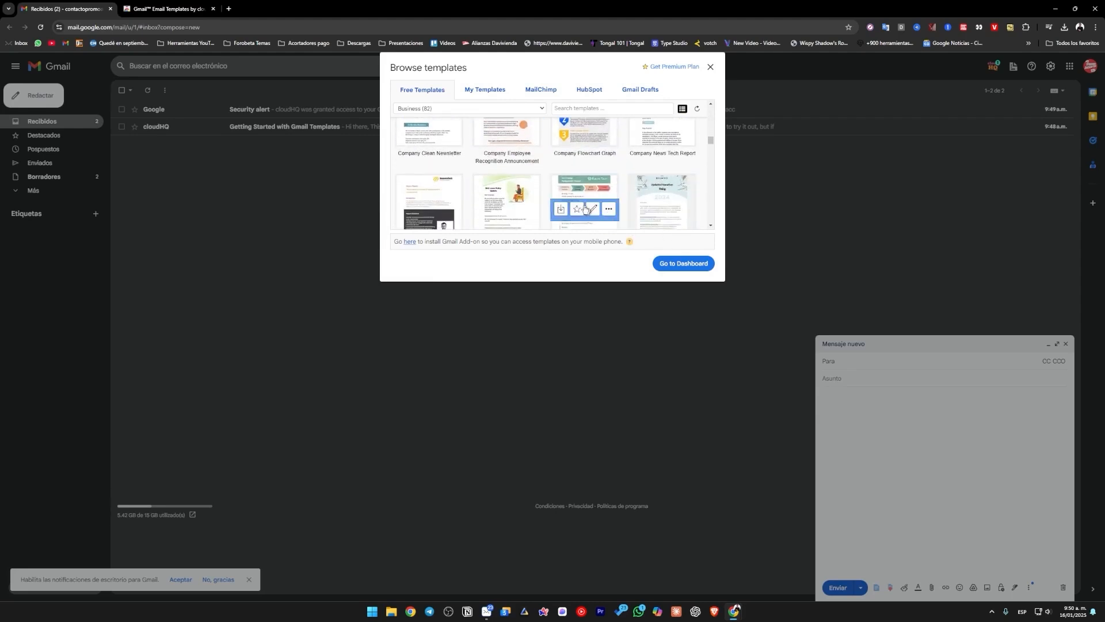
scroll(518, 184, "down", 2)
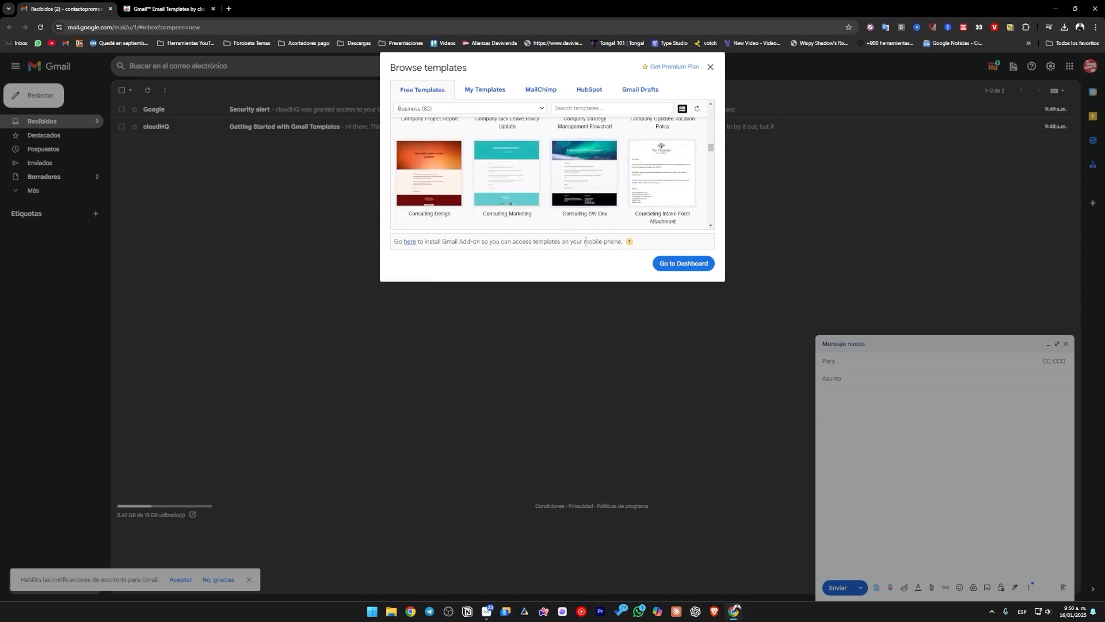
scroll(592, 161, "down", 4)
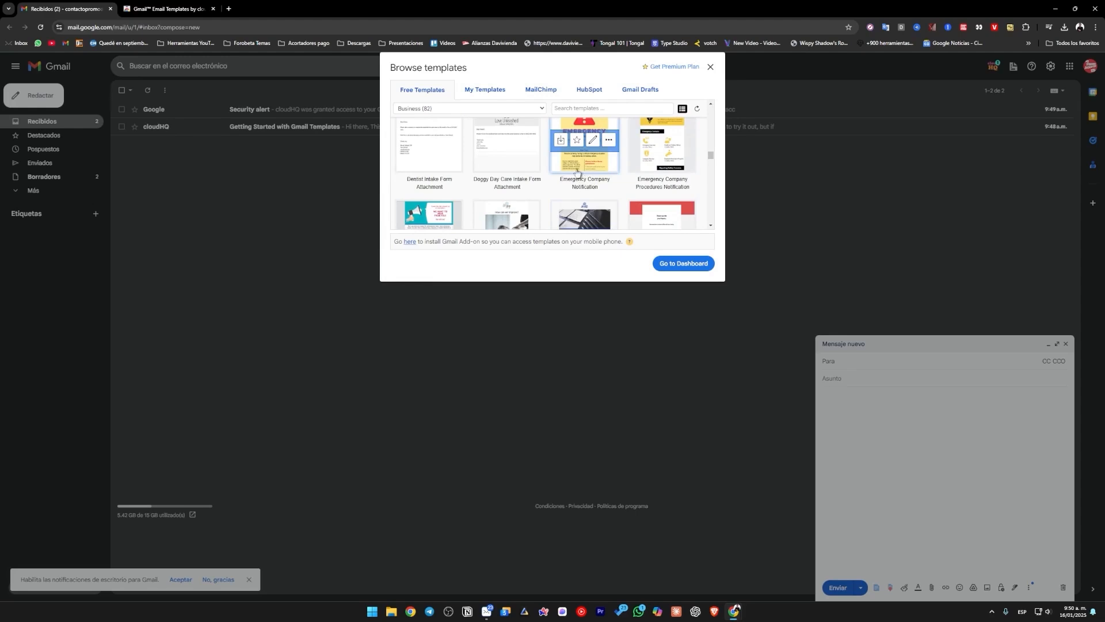
- Insert the "Formal Gemstone Company Invite" Business template into the new message and open it in the template editor
scroll(599, 175, "down", 3)
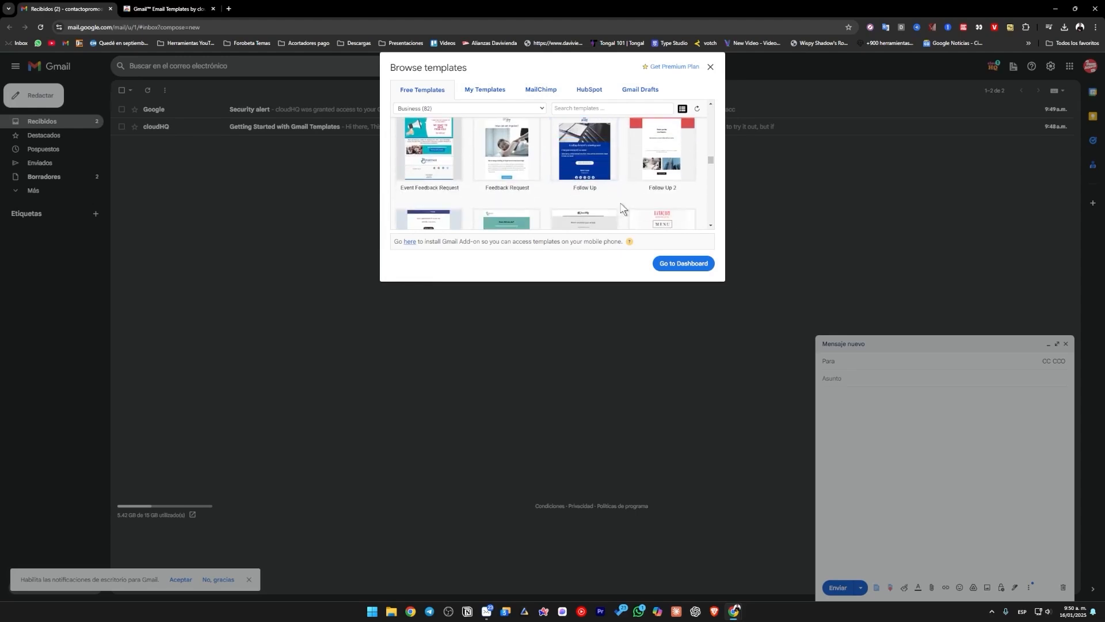
scroll(621, 208, "down", 5)
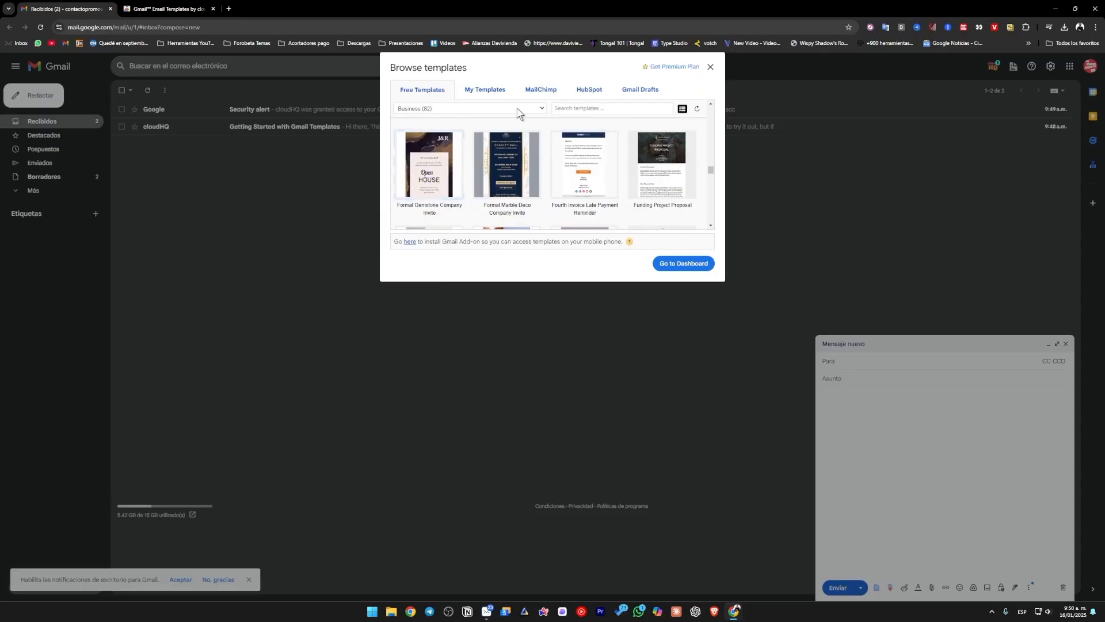
left_click(437, 185)
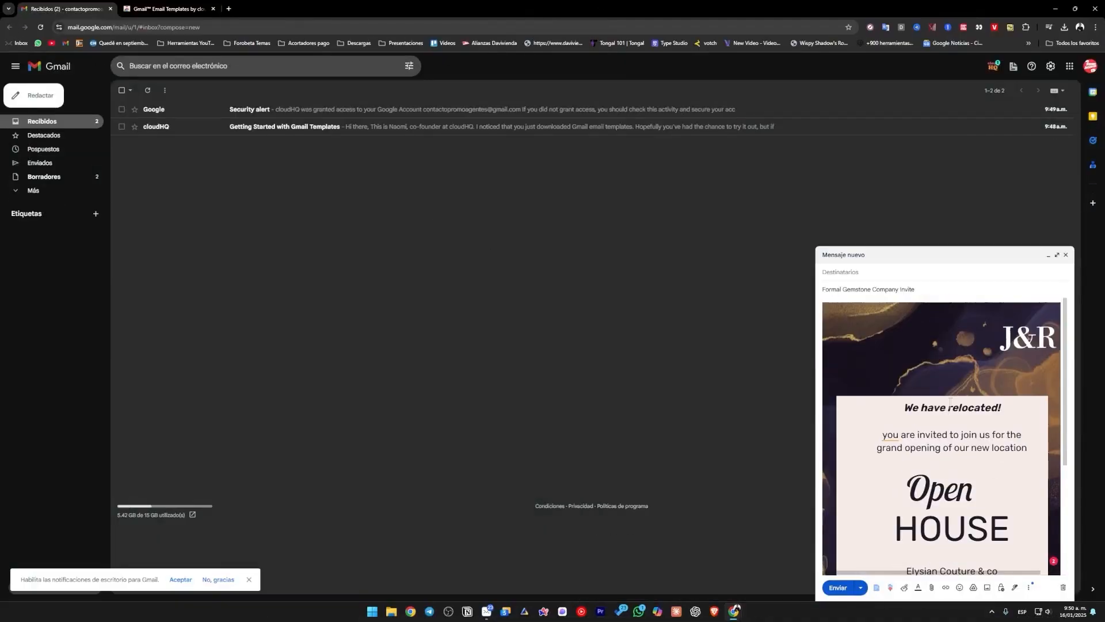
scroll(950, 461, "down", 4)
left_click(944, 495)
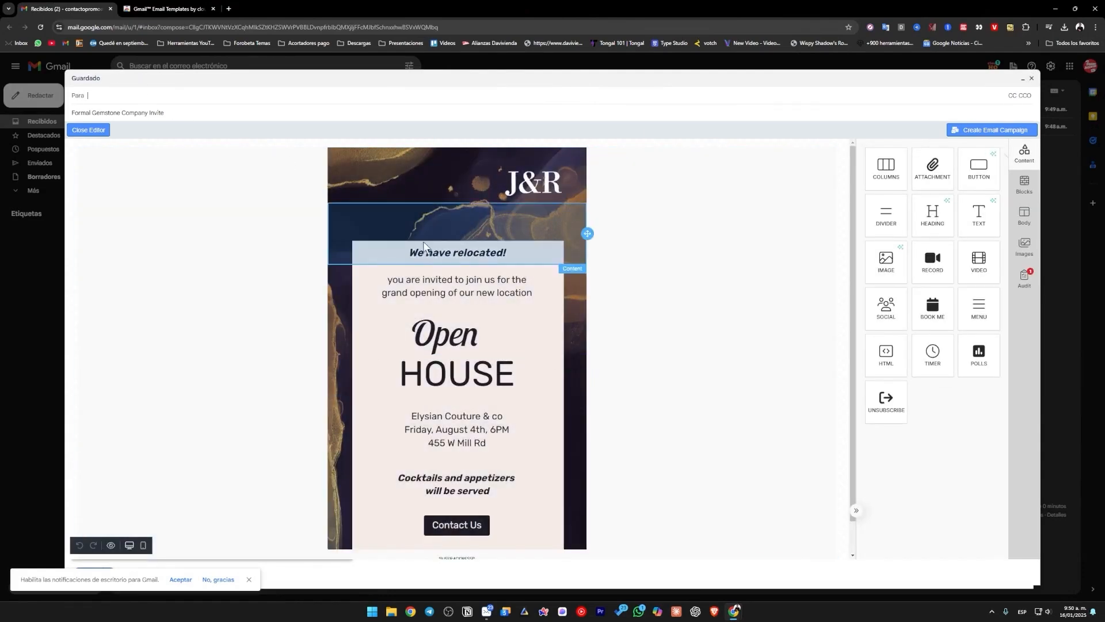
- Replace the "We have relocated!" heading of the invite with "Hi!"
left_click(424, 248)
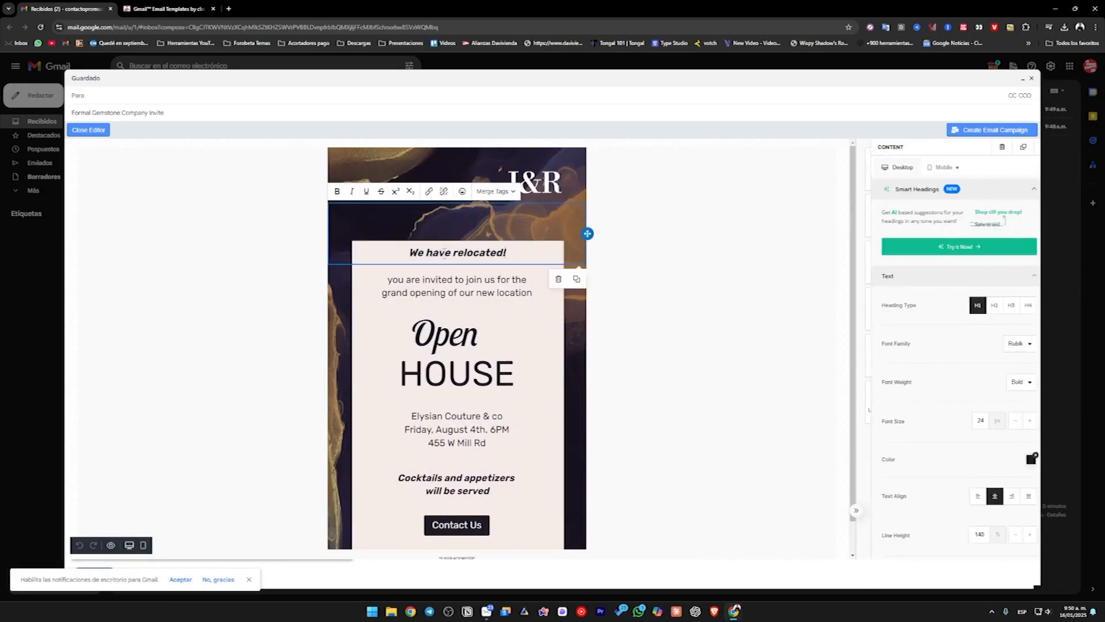
triple_click(432, 254)
type("Hi!")
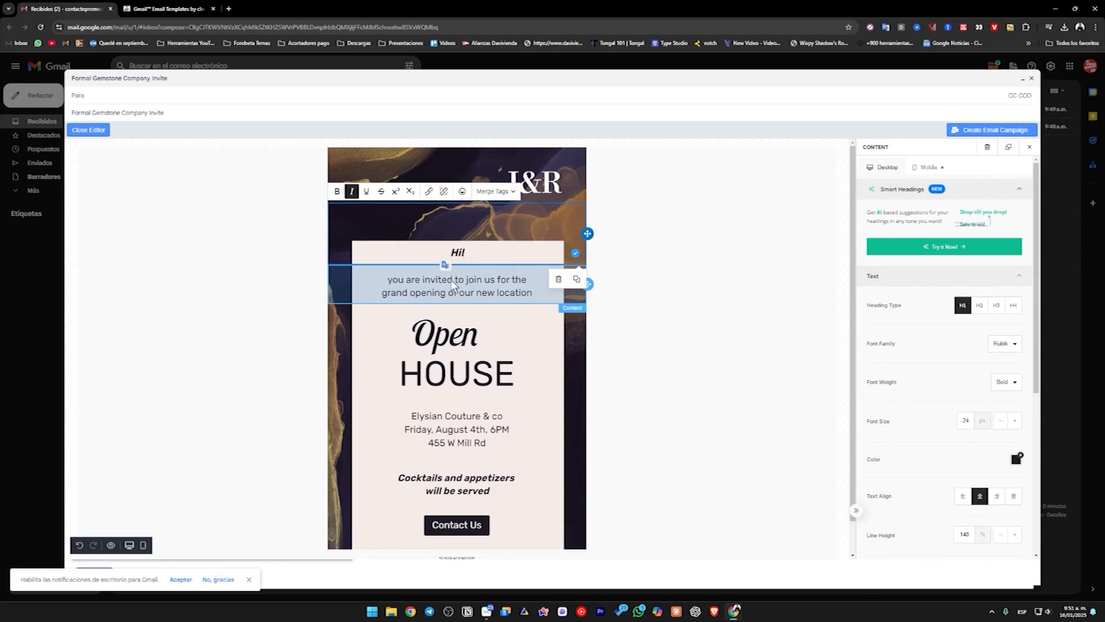
triple_click(453, 284)
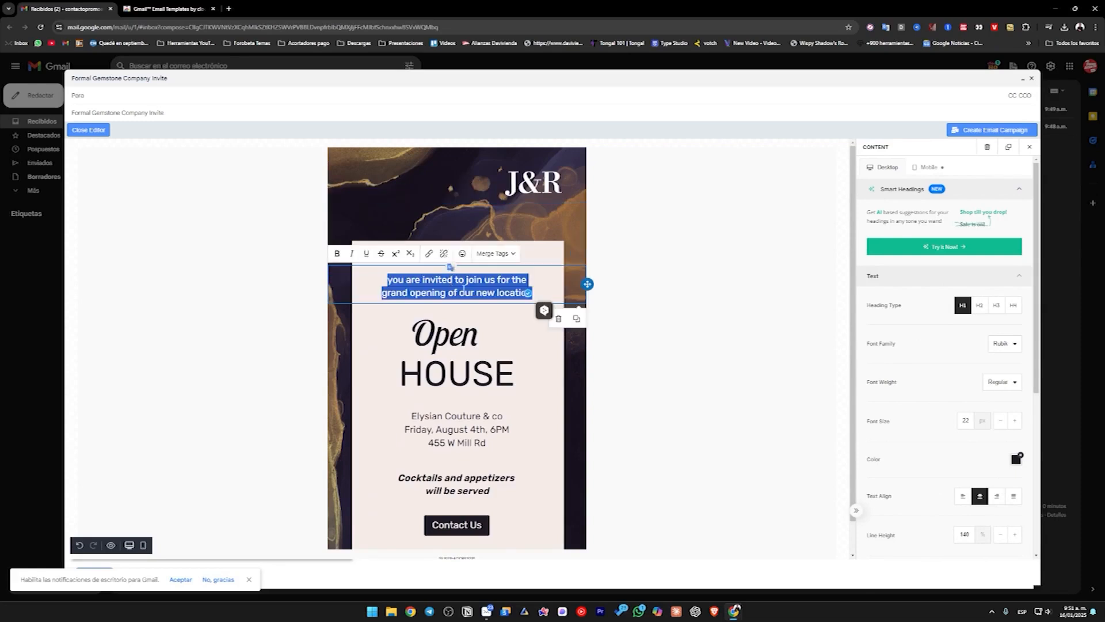
scroll(451, 397, "down", 1)
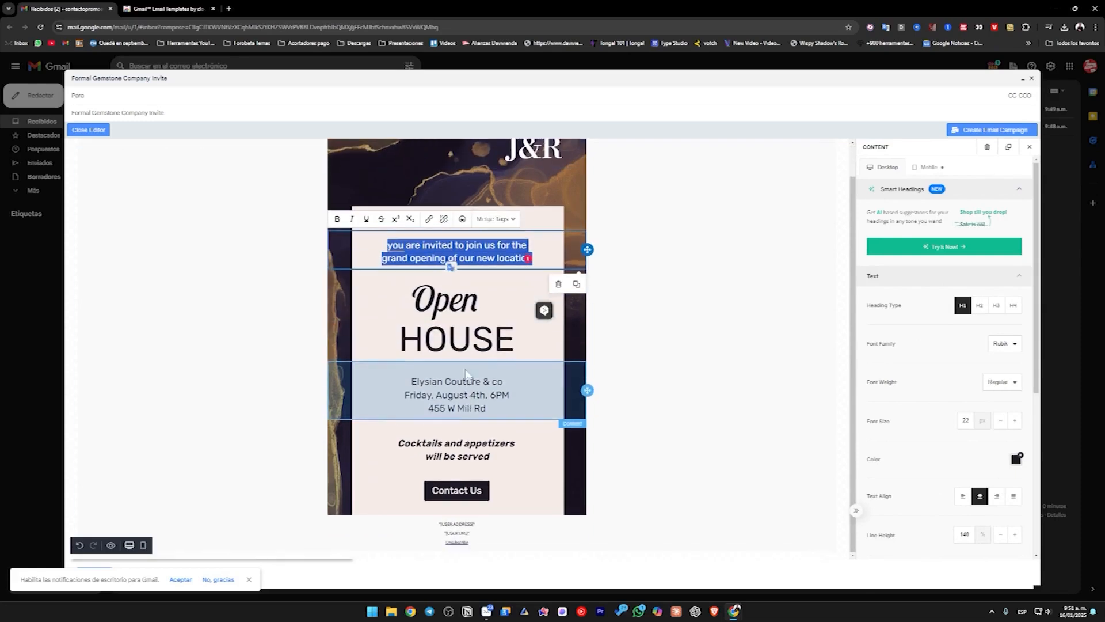
left_click(458, 489)
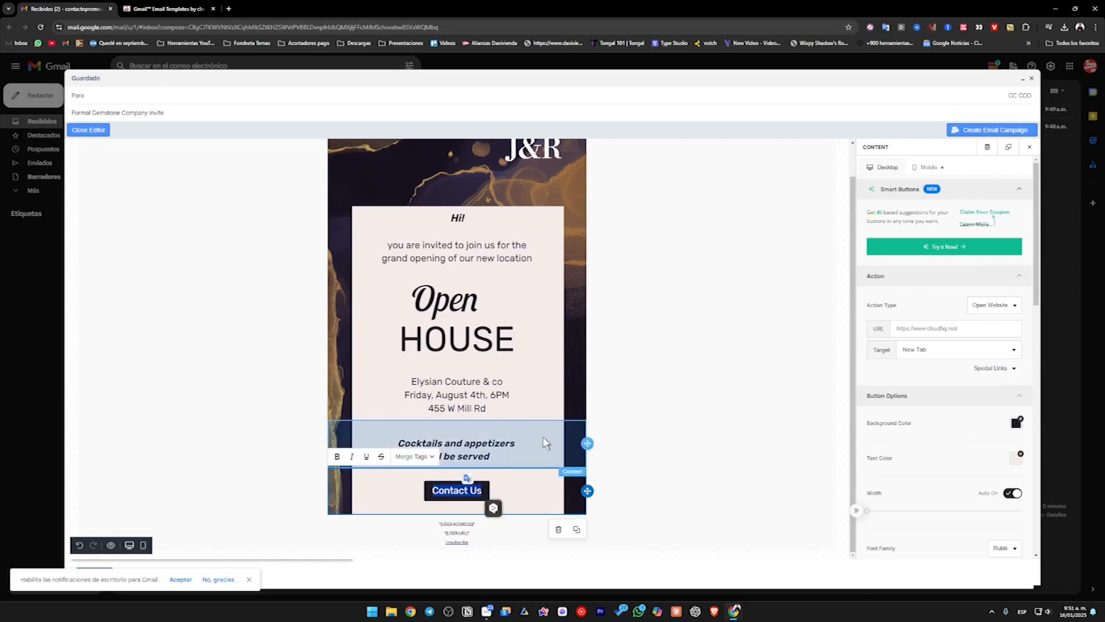
left_click(950, 328)
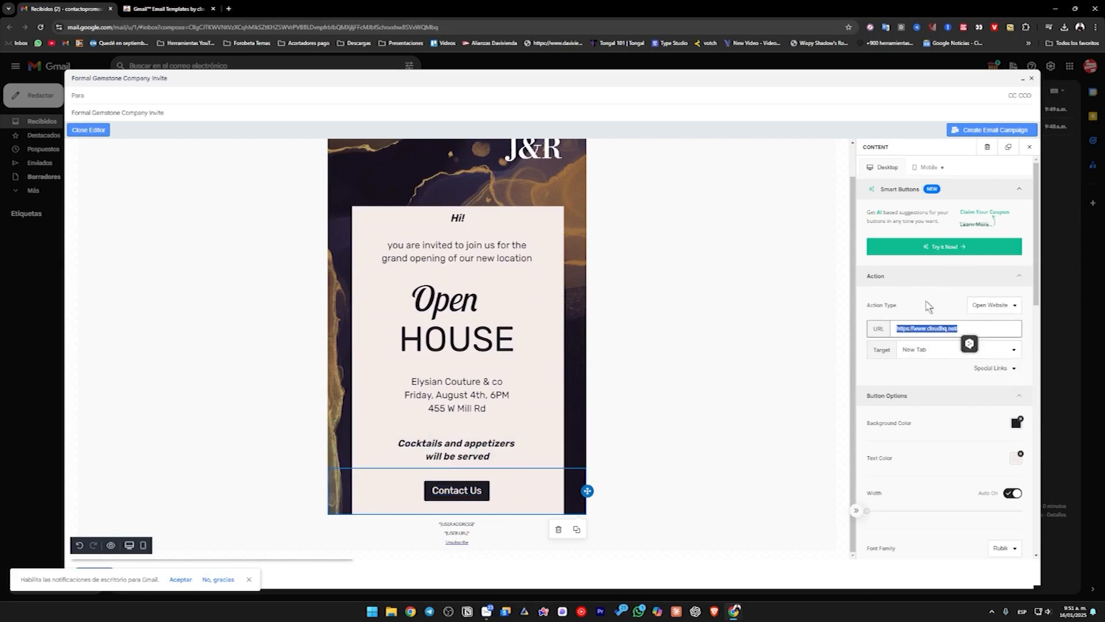
type("ww")
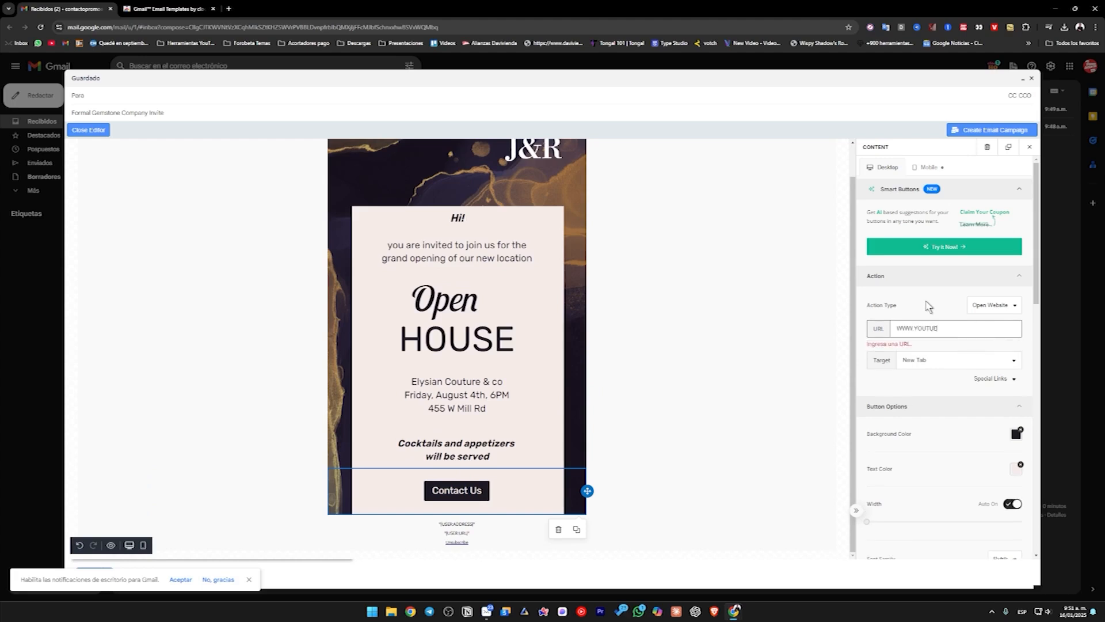
left_click(924, 299)
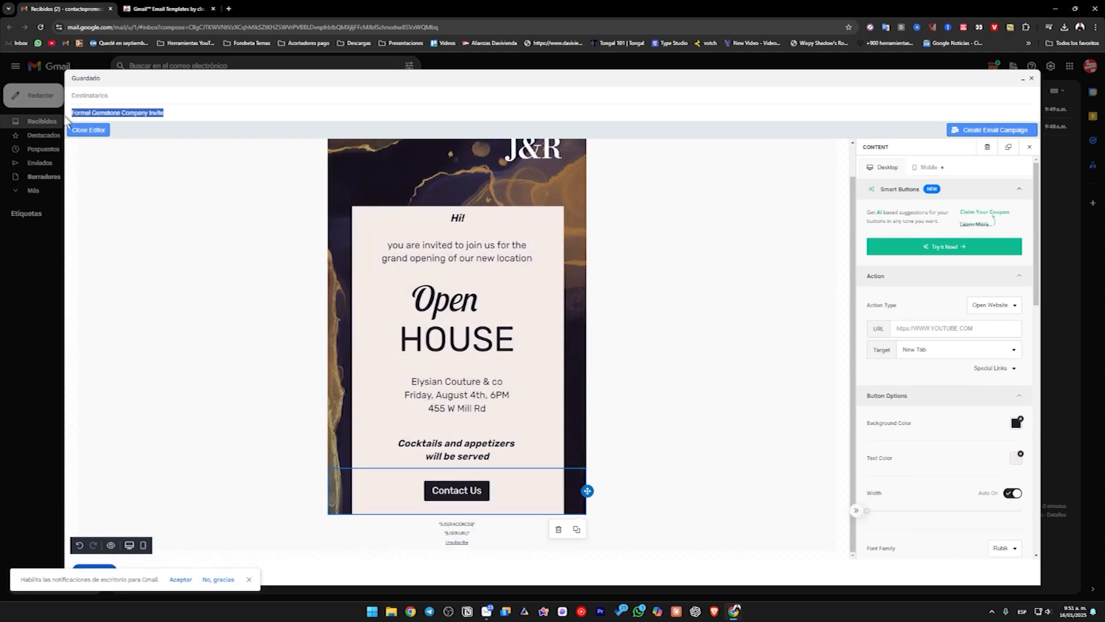
- Change the email subject to "Hello!" and delete the J&R logo image from the top of the invite
type("Hello!")
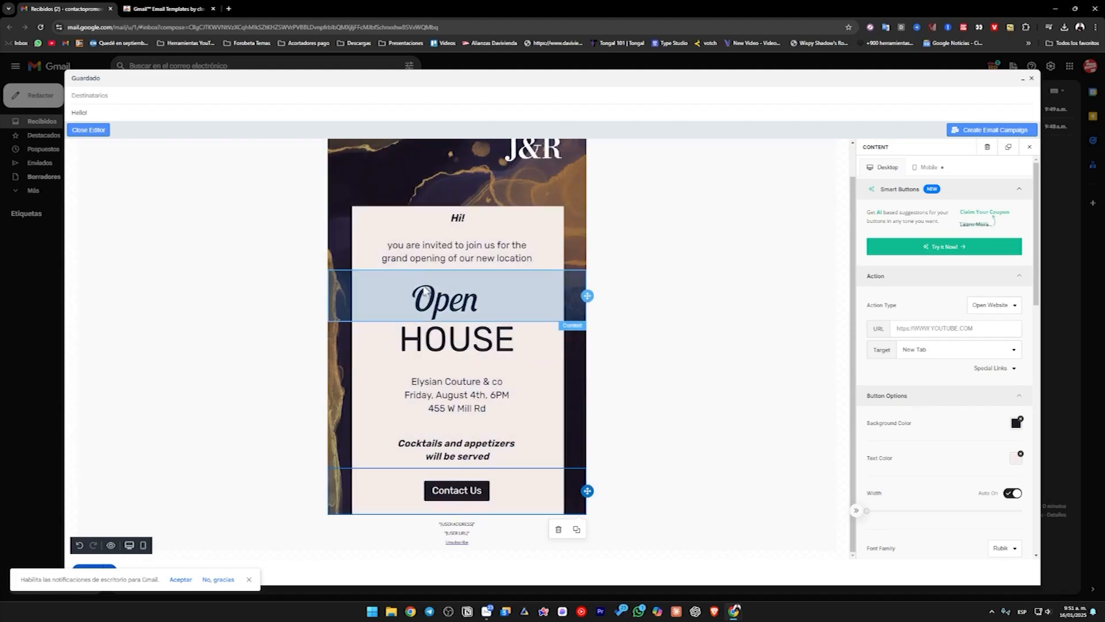
scroll(521, 239, "up", 1)
left_click(544, 181)
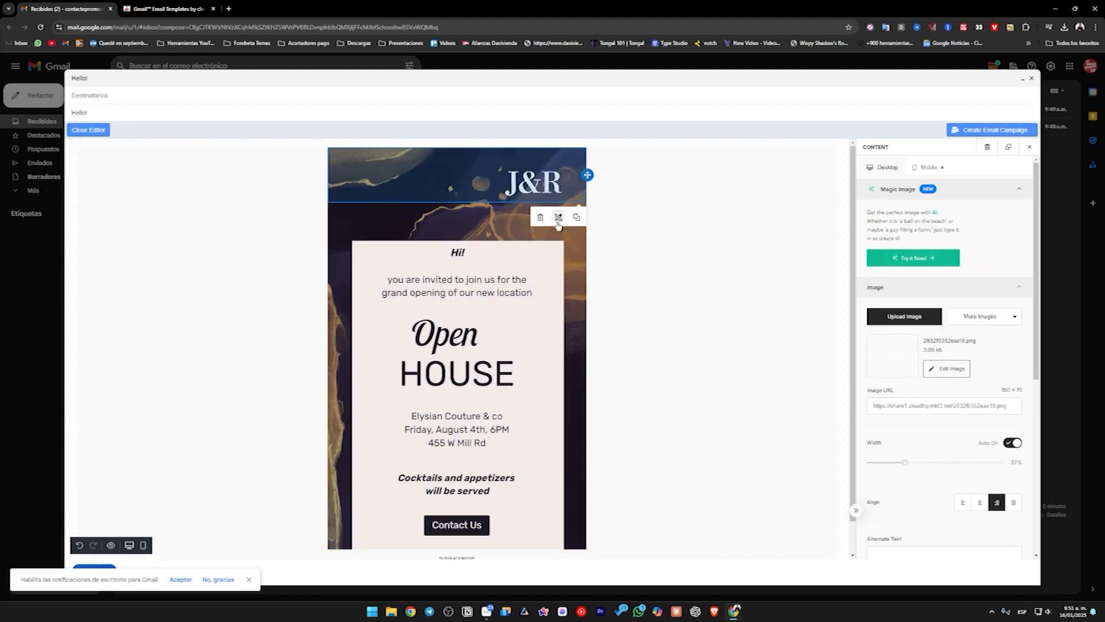
left_click(540, 217)
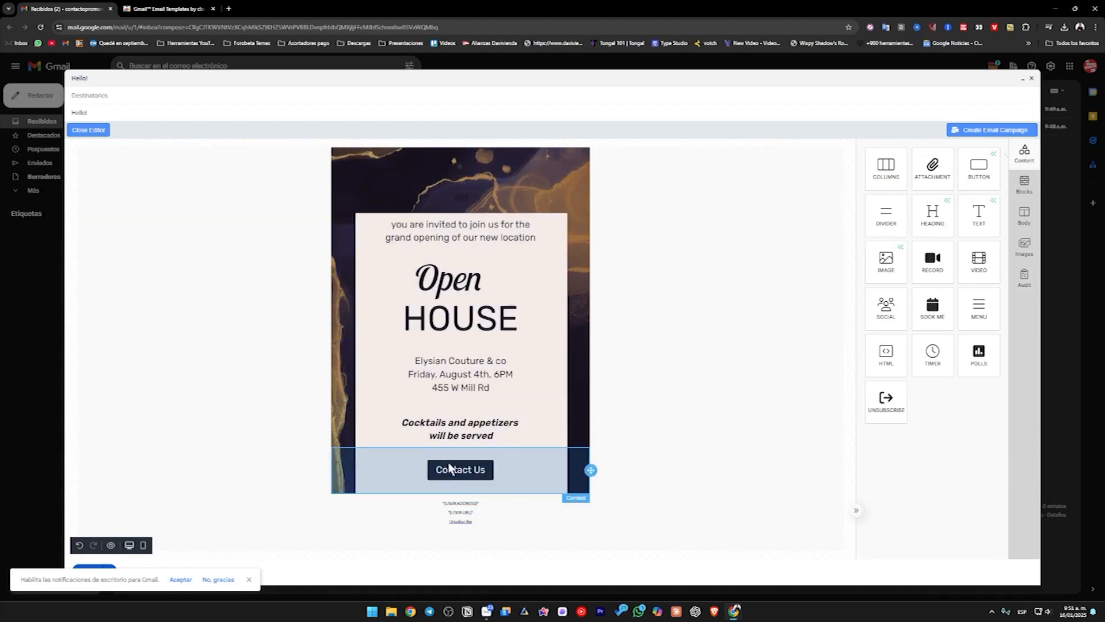
left_click(470, 510)
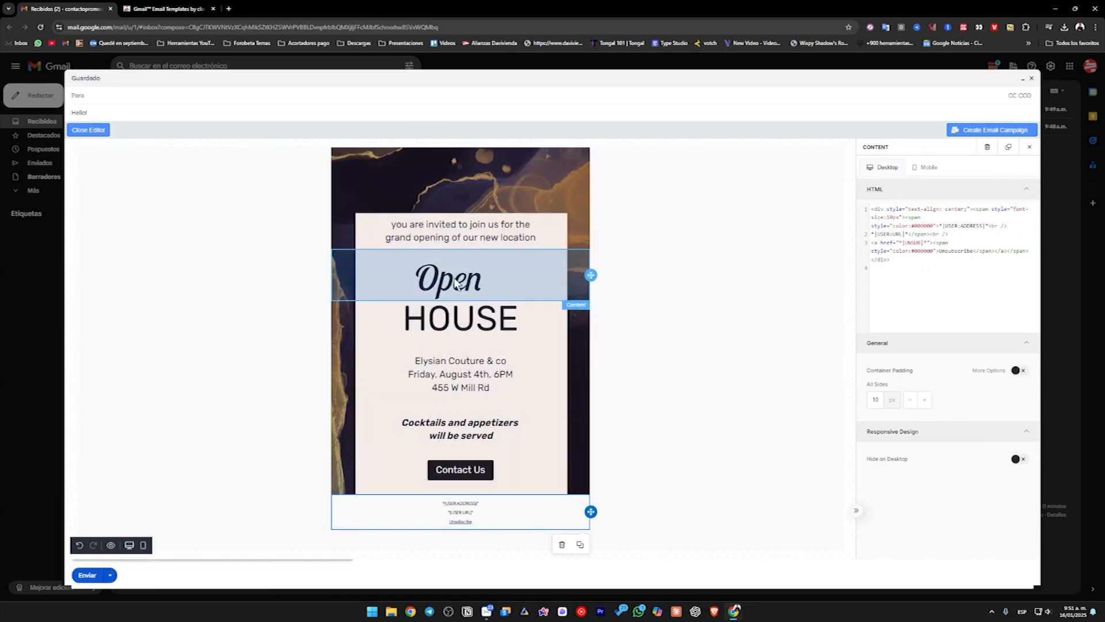
- Format the "Open" heading as H1 in Helvetica Bold with a font size of 22 px
left_click(458, 282)
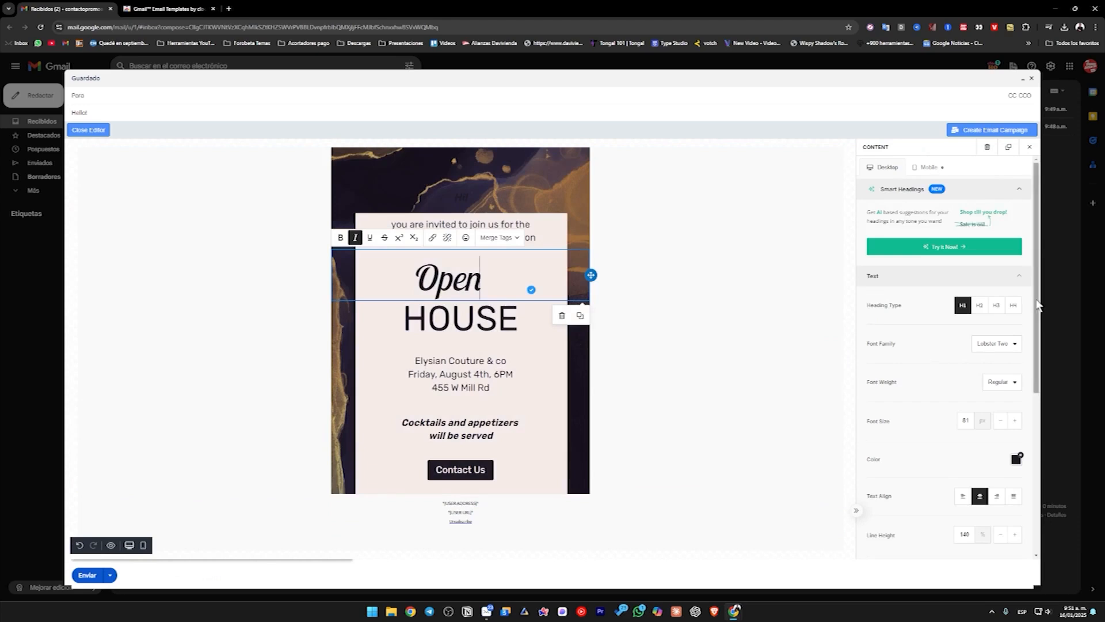
scroll(1030, 315, "down", 1)
left_click(981, 289)
left_click(997, 289)
left_click(1013, 289)
left_click(963, 288)
left_click(995, 324)
left_click(979, 362)
left_click(1009, 360)
left_click(962, 397)
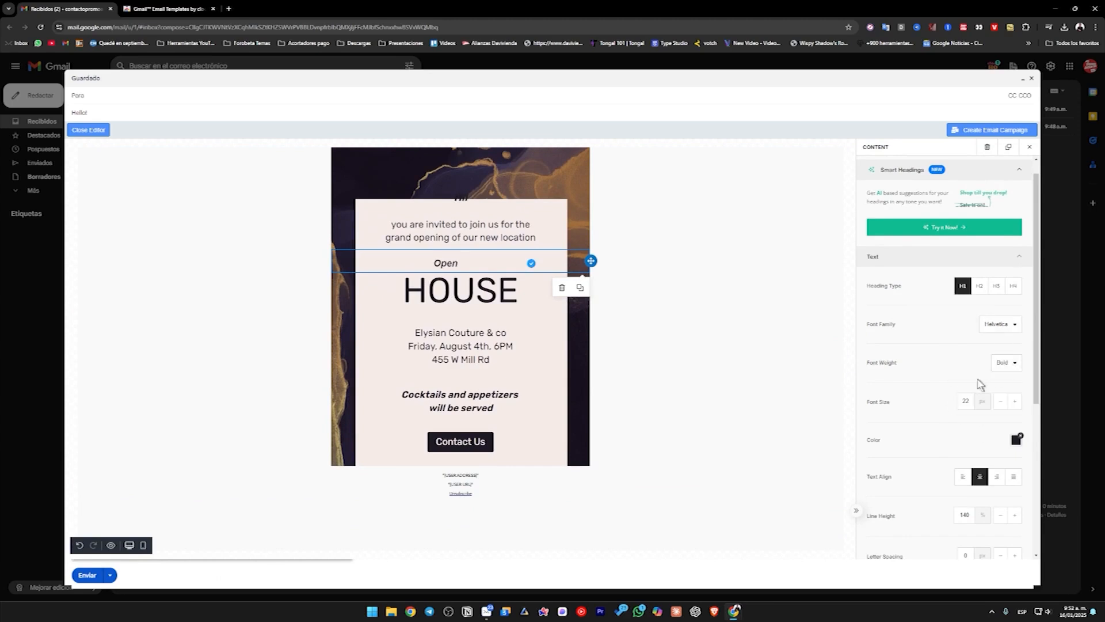
- Change the "Open" heading's text color to red, FF002B
scroll(980, 384, "down", 2)
scroll(963, 364, "down", 2)
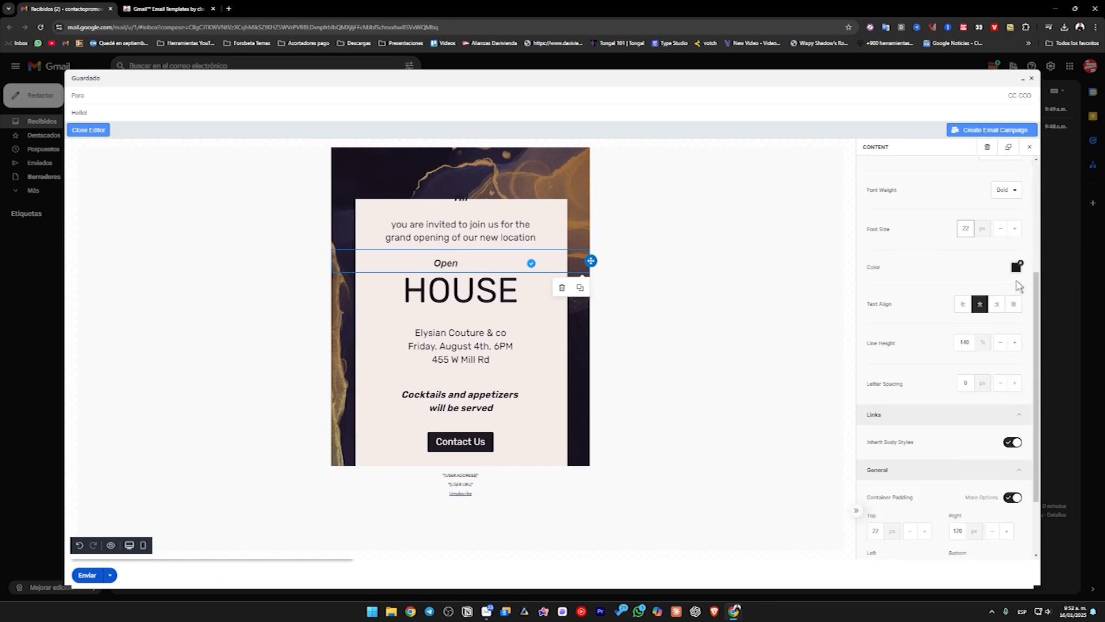
left_click(1016, 267)
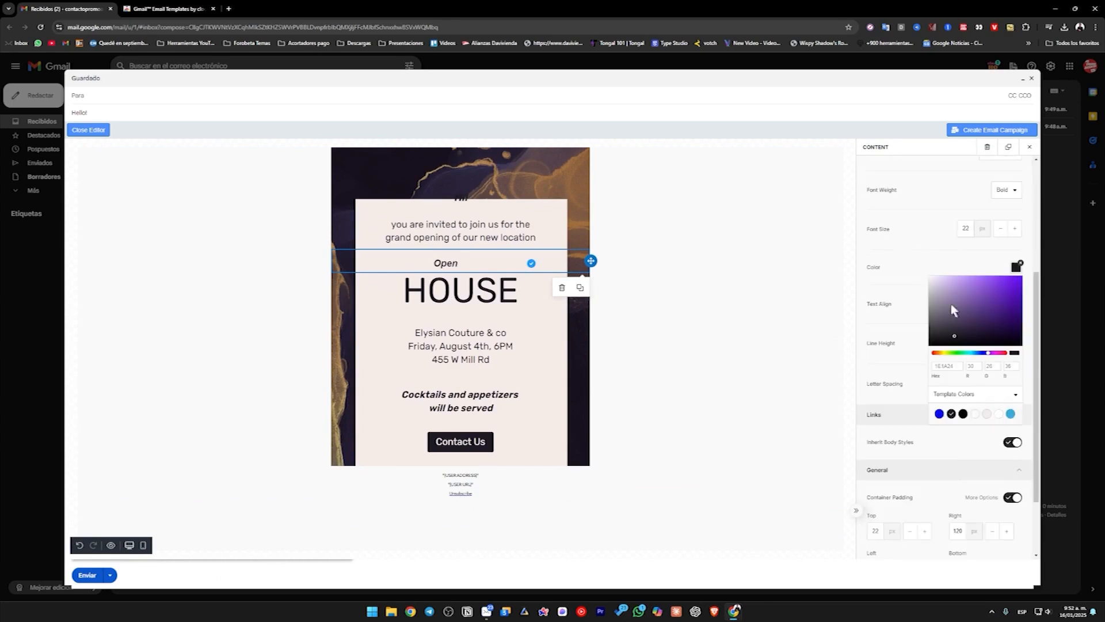
left_click(1004, 352)
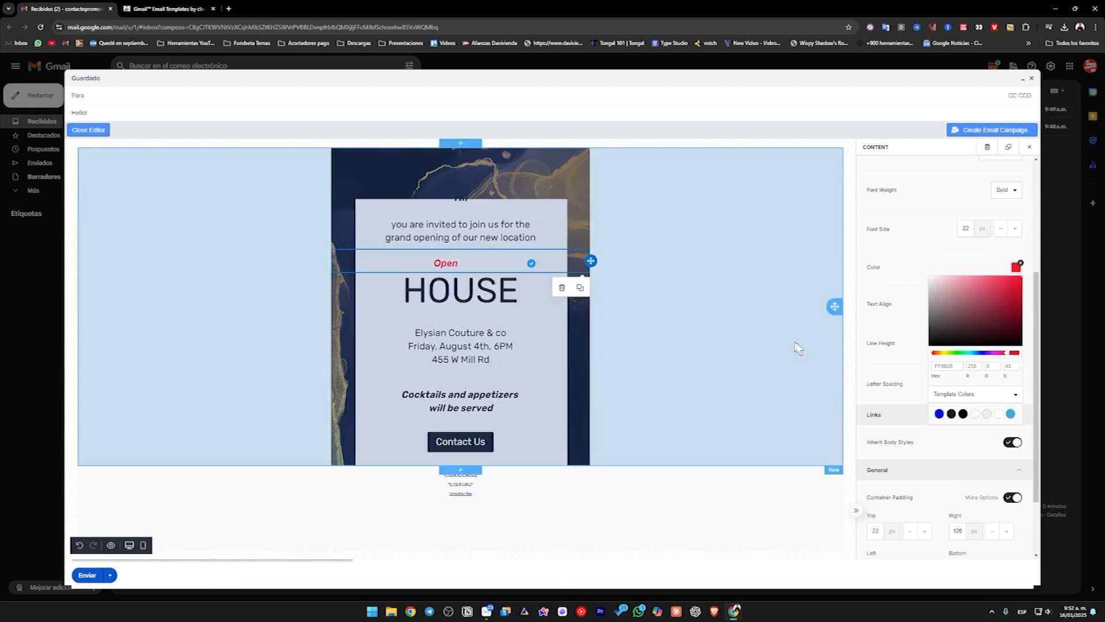
left_click(893, 362)
- Examine the remaining heading options, the other text blocks, and the invite row's column, padding, border and background image settings
scroll(945, 357, "down", 2)
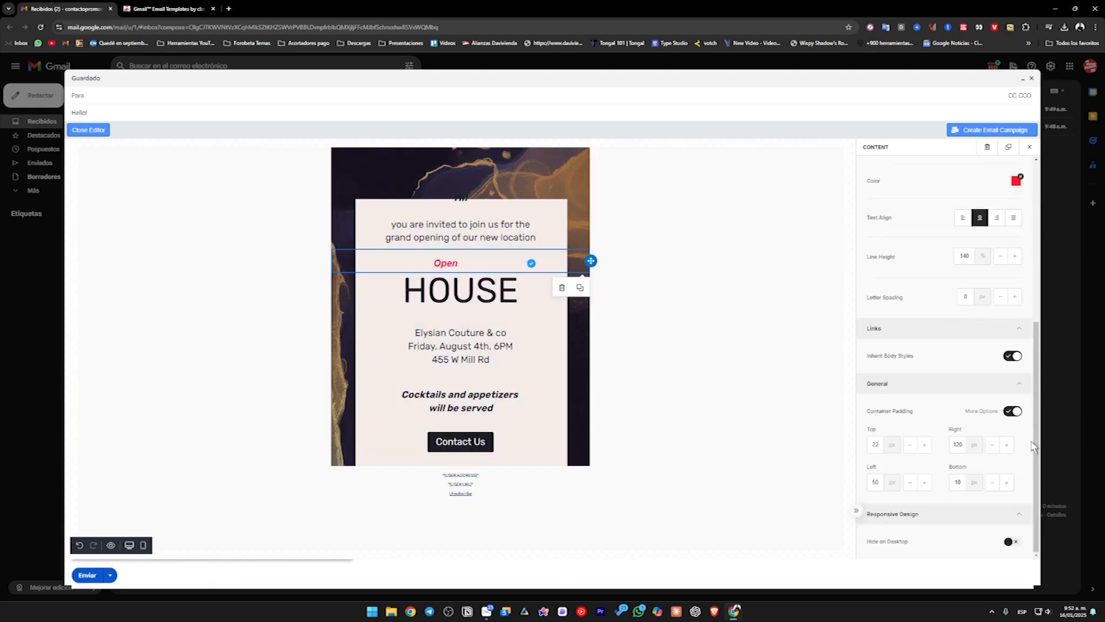
scroll(1033, 447, "up", 2)
left_click(461, 291)
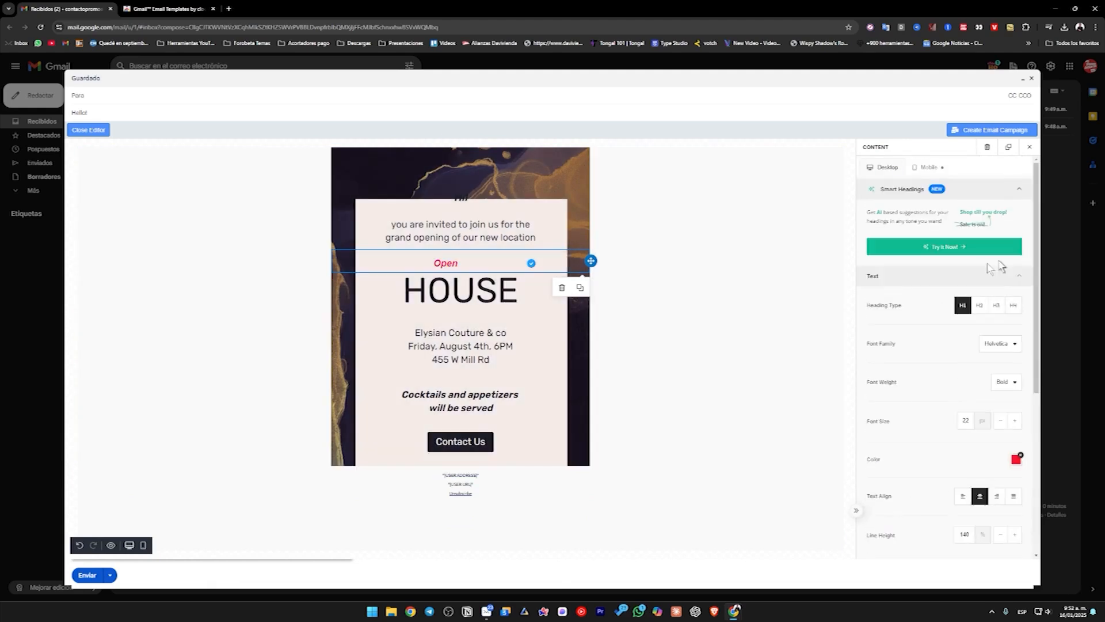
left_click(454, 340)
left_click(580, 244)
left_click(581, 184)
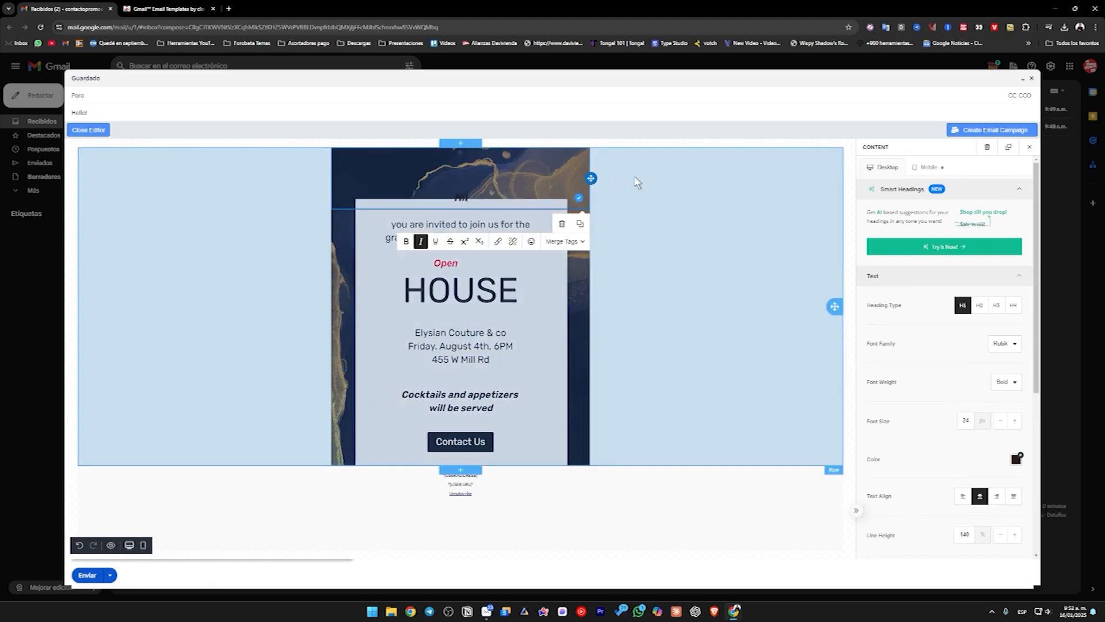
left_click(636, 182)
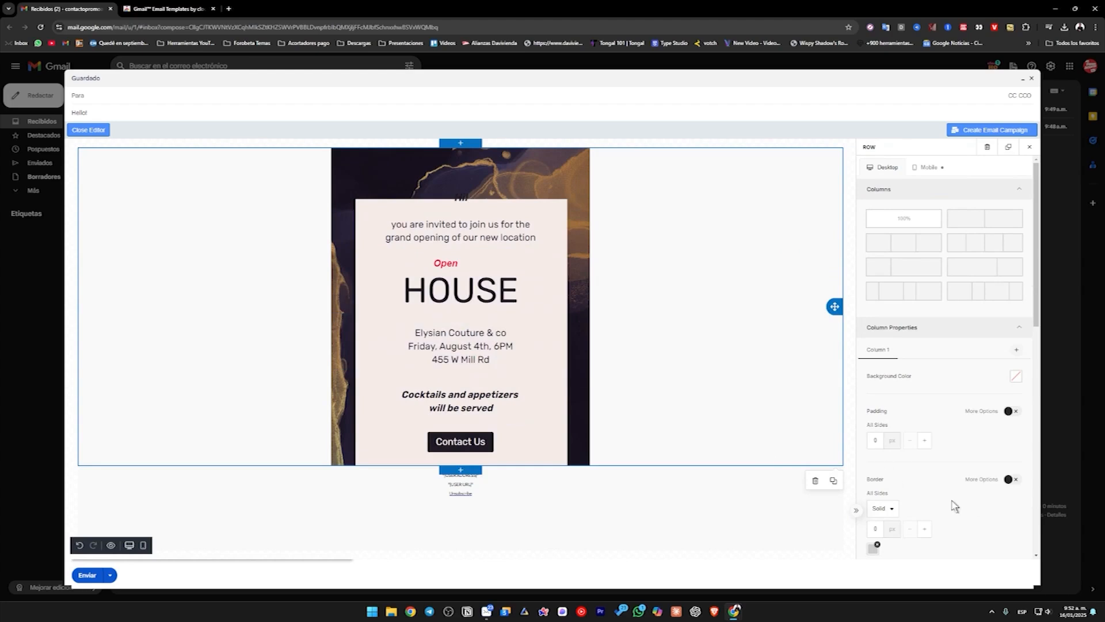
scroll(955, 505, "down", 2)
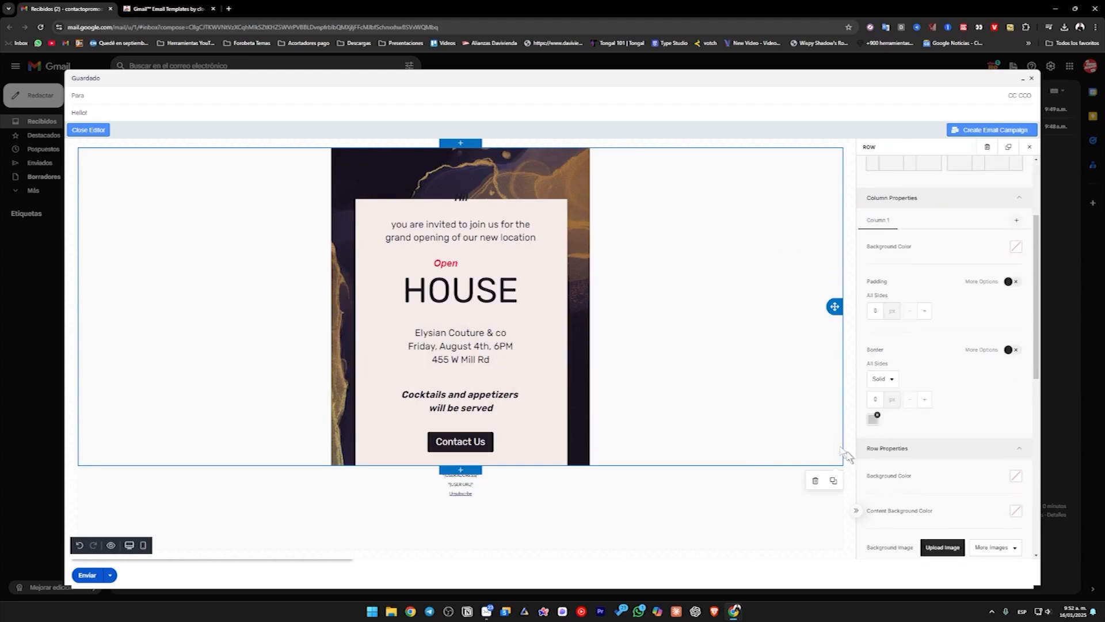
scroll(938, 439, "down", 5)
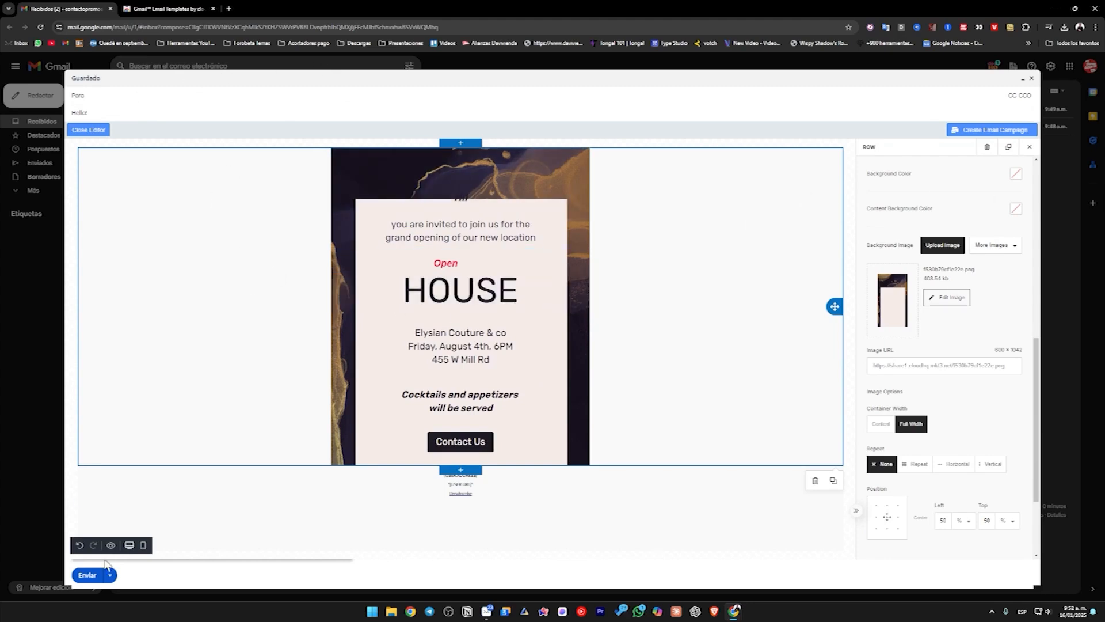
- Try to send the customized "Hello!" invite and return to the inbox
left_click(95, 578)
left_click(592, 348)
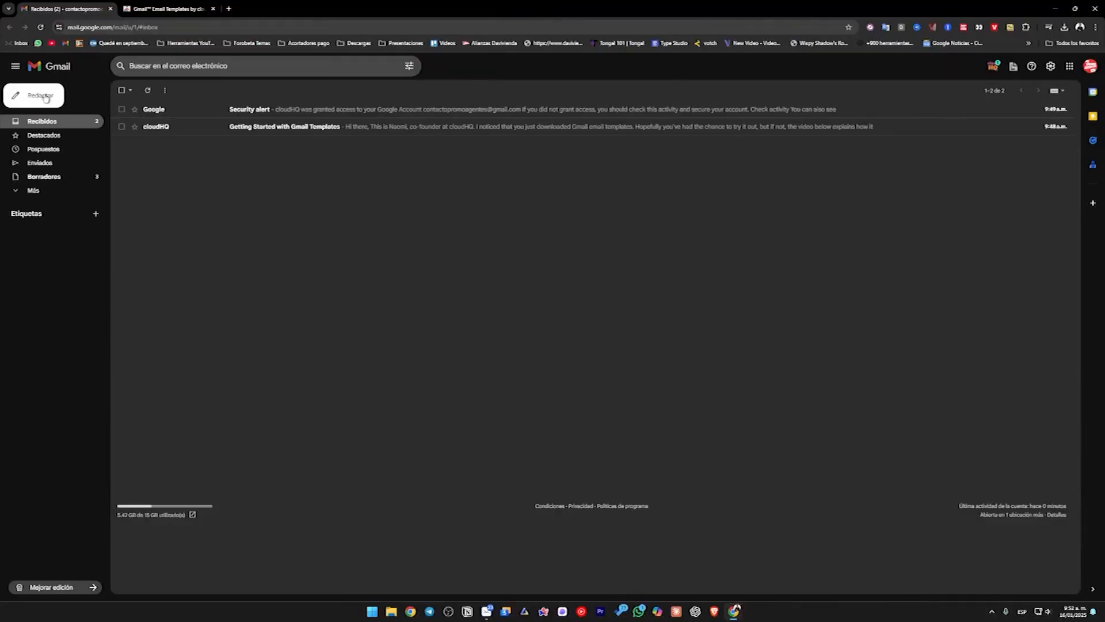
- Start a new message and open its free template browser on the eCards category
left_click(45, 96)
left_click(876, 588)
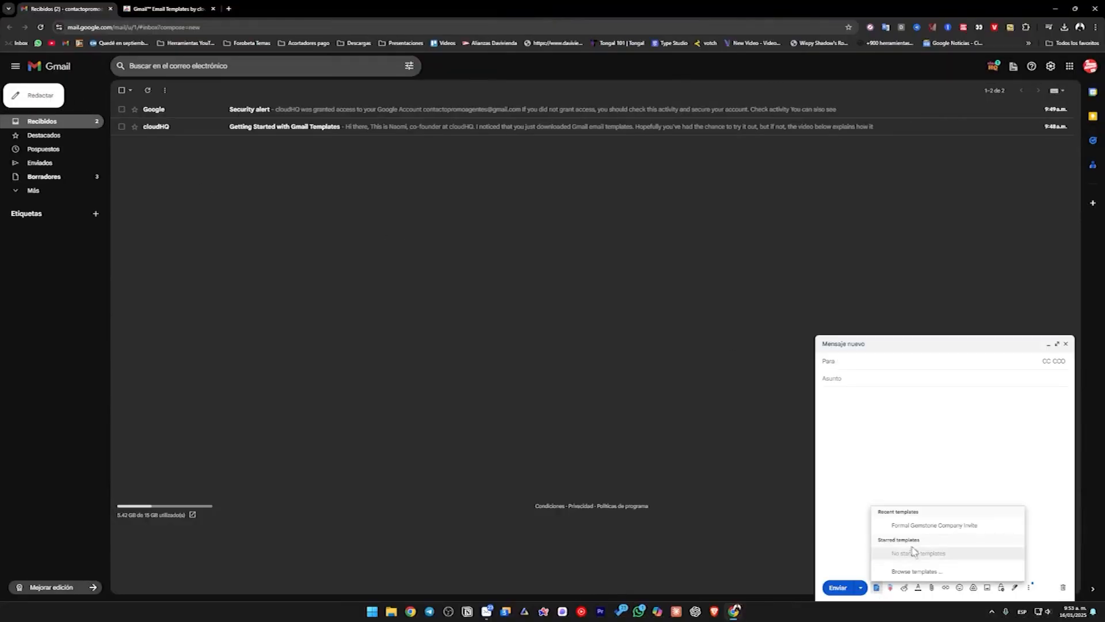
left_click(921, 571)
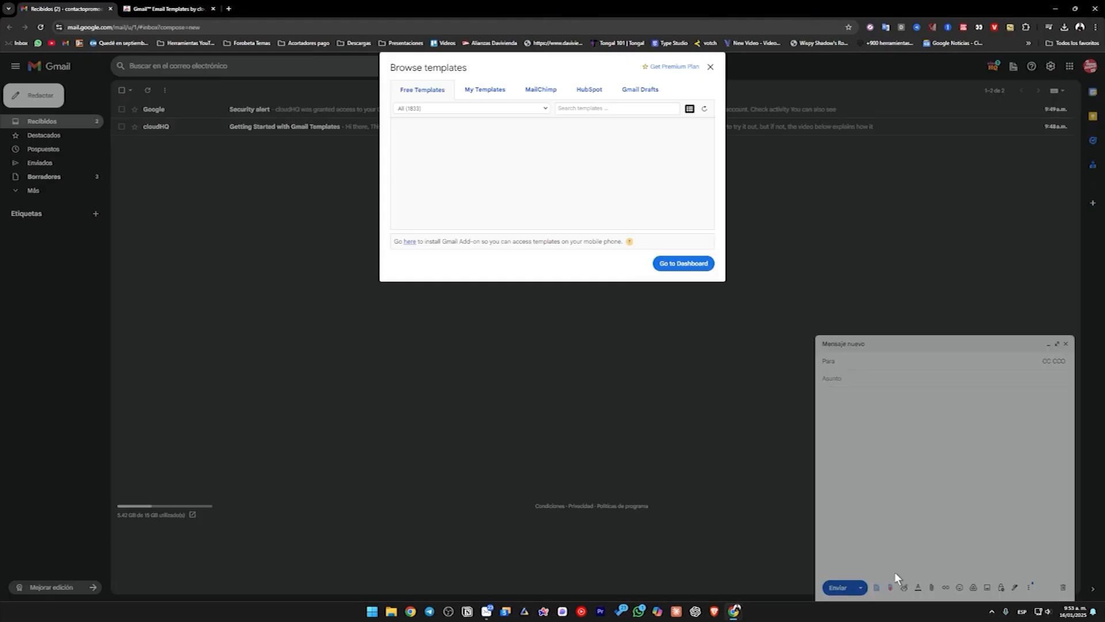
left_click(750, 242)
left_click(876, 588)
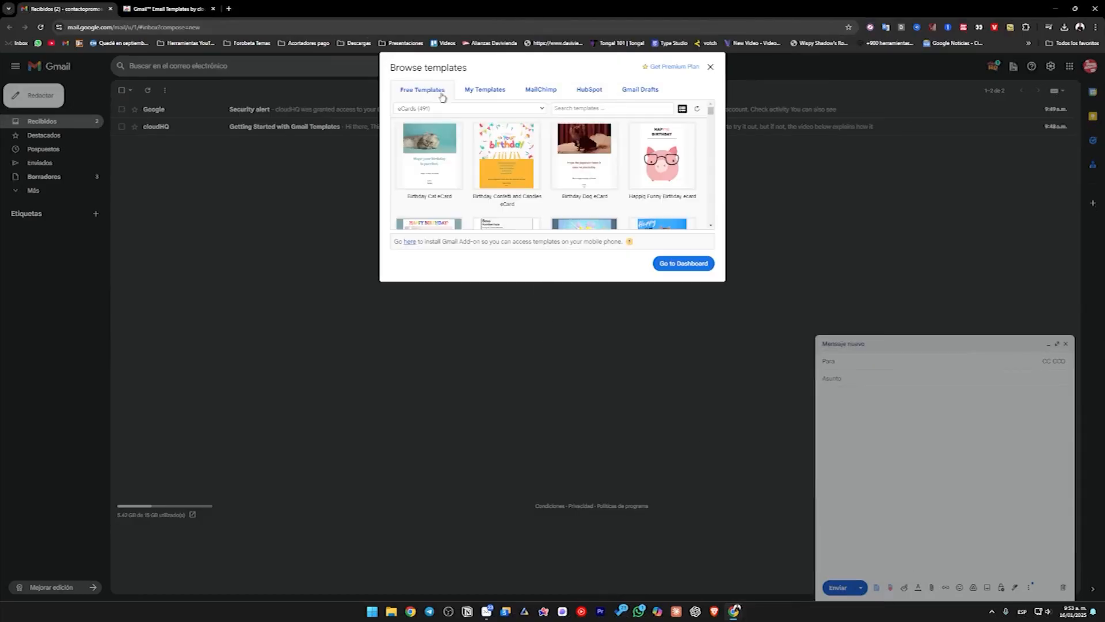
- Filter the free templates to the Marketing category and insert "4th of July Simple Event Invite" into the message
left_click(449, 109)
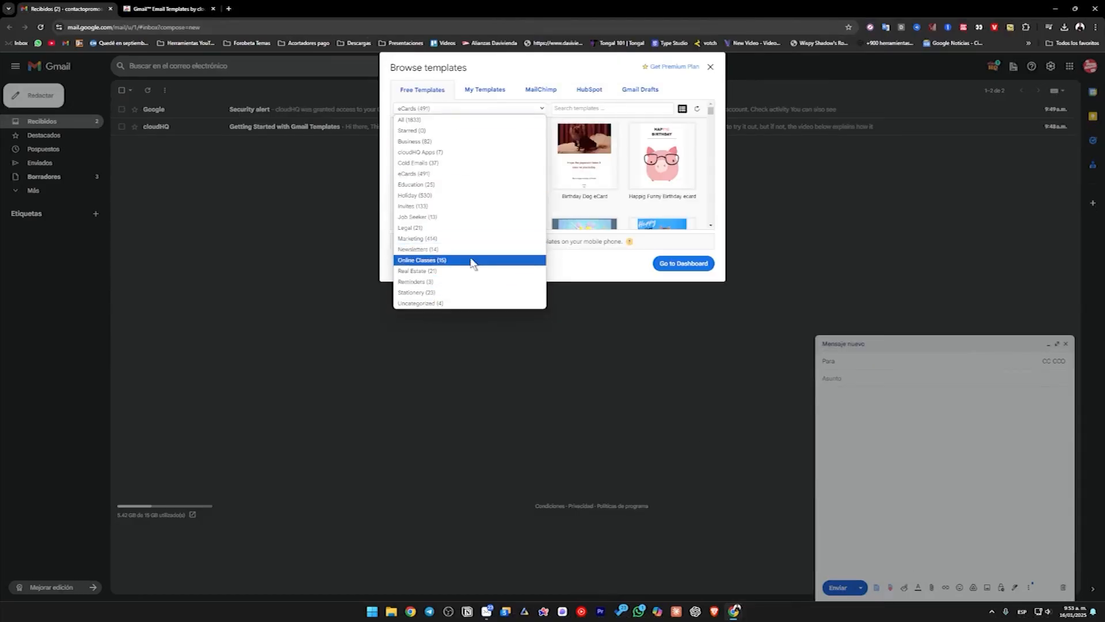
left_click(452, 242)
scroll(662, 190, "down", 2)
scroll(587, 199, "down", 3)
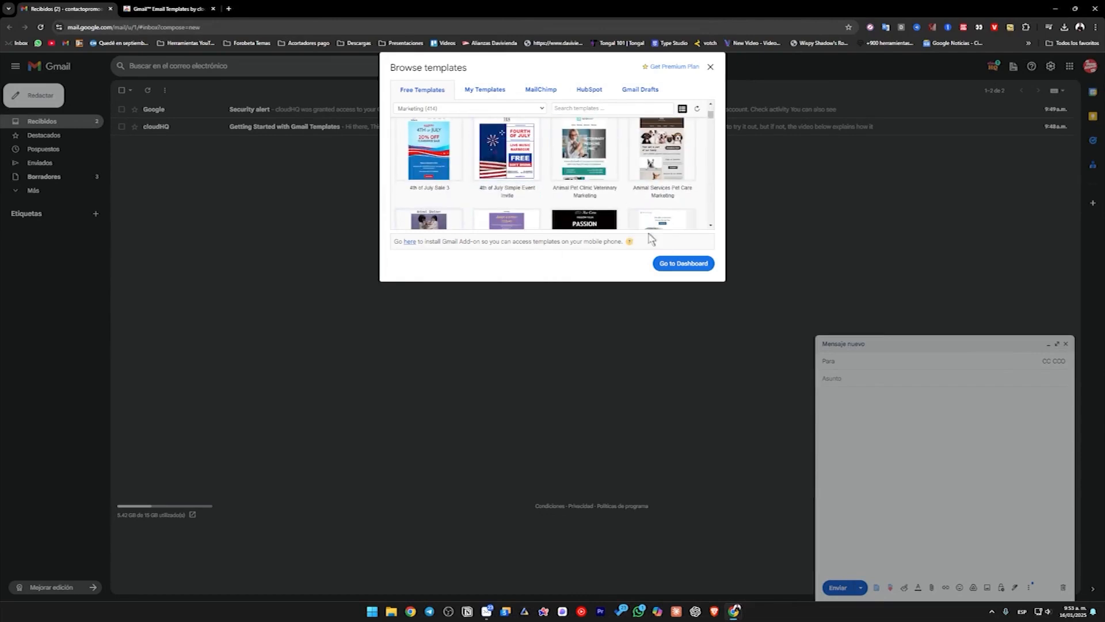
left_click(506, 170)
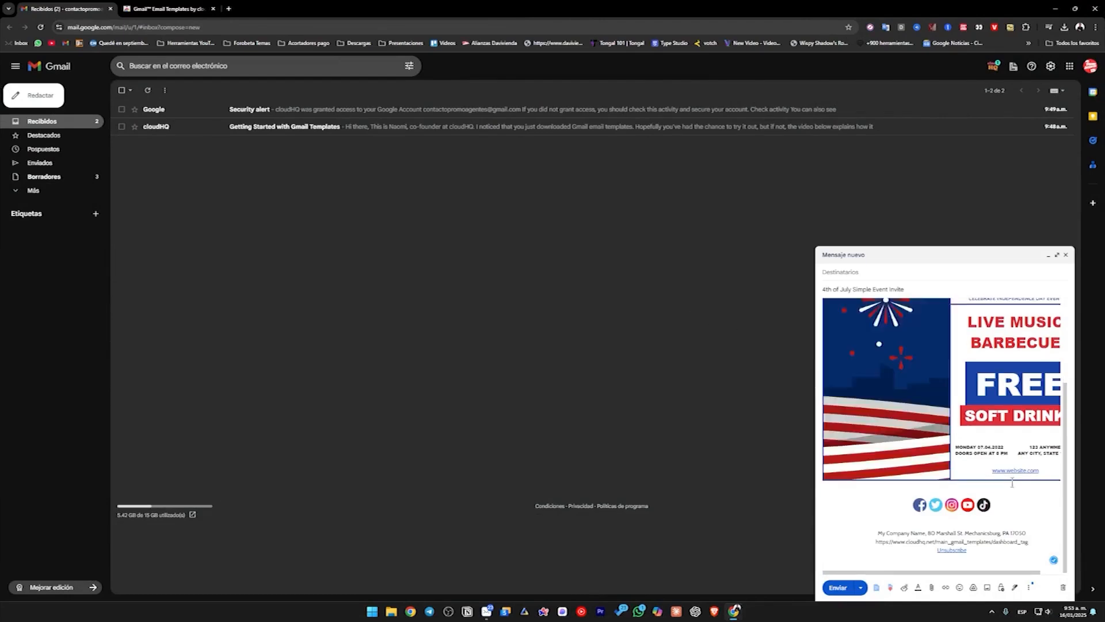
- Open the 4th of July invite in the template editor, check its logo image and footer HTML settings, and close the message
scroll(1012, 483, "up", 5)
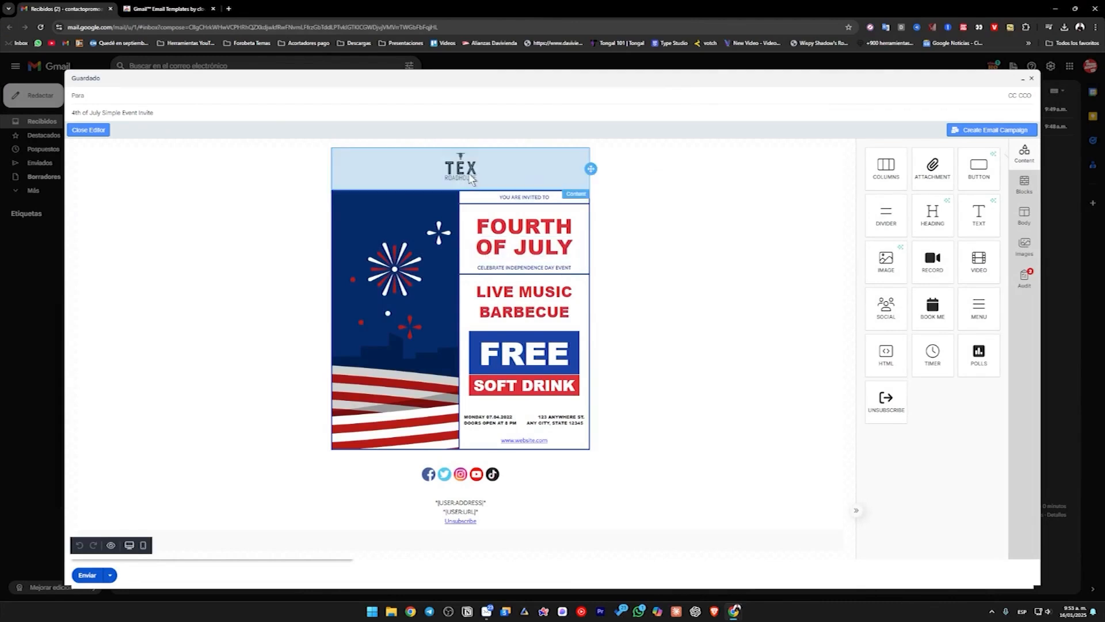
left_click(467, 179)
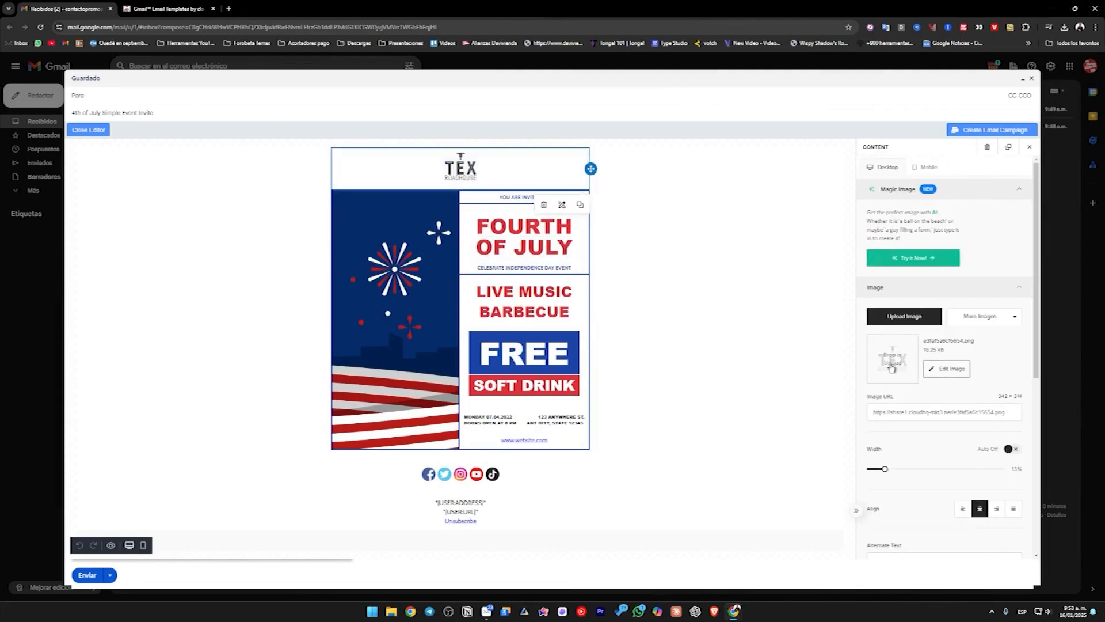
left_click(485, 511)
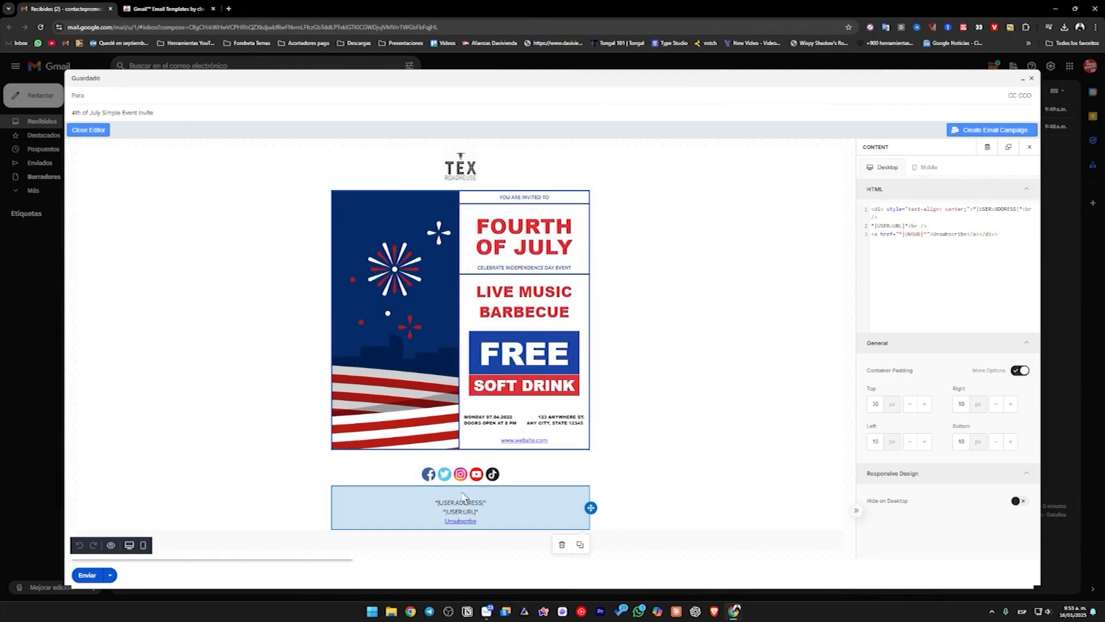
left_click(1033, 80)
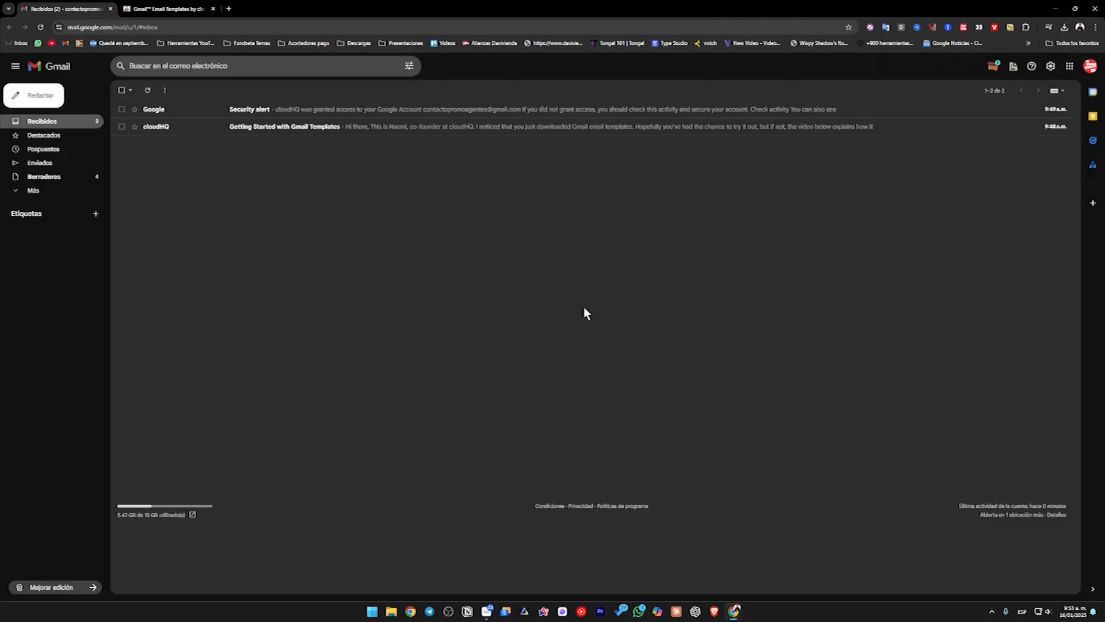